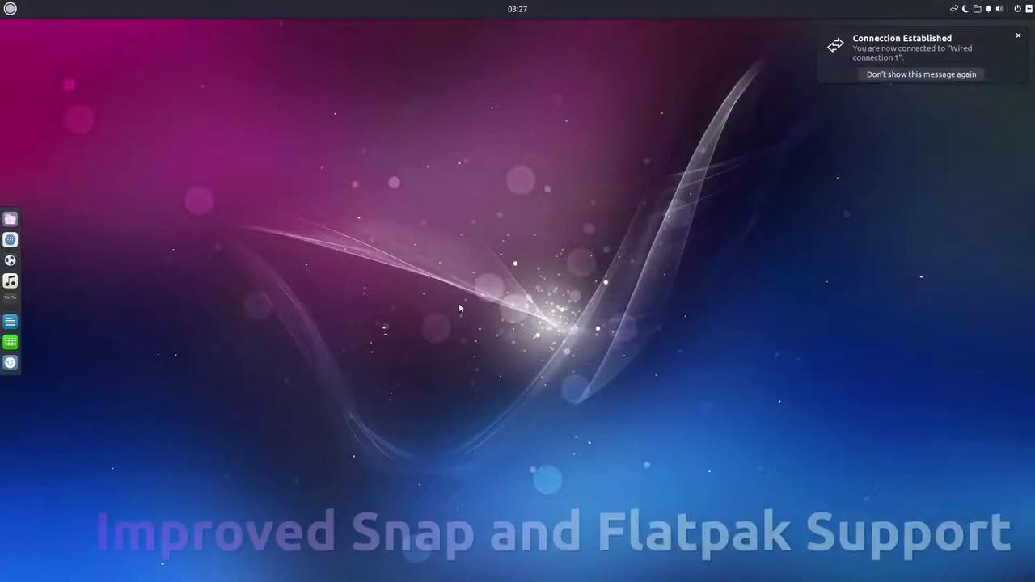
Launch Budgie Welcome and open the Snap Apps listing from its software installation options
{"action": "left_click", "coordinate": [9, 261]}
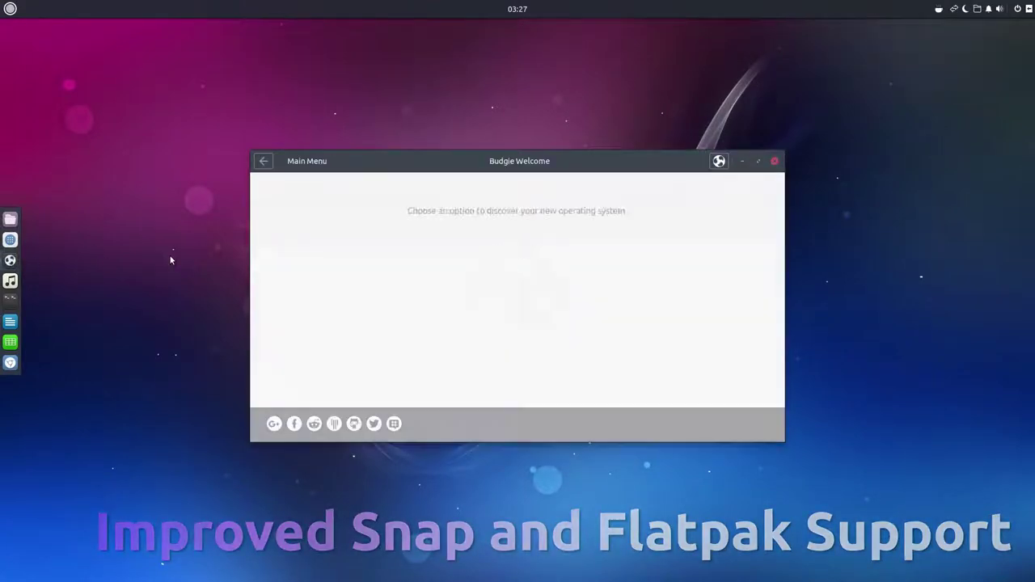
{"action": "left_click", "coordinate": [442, 377]}
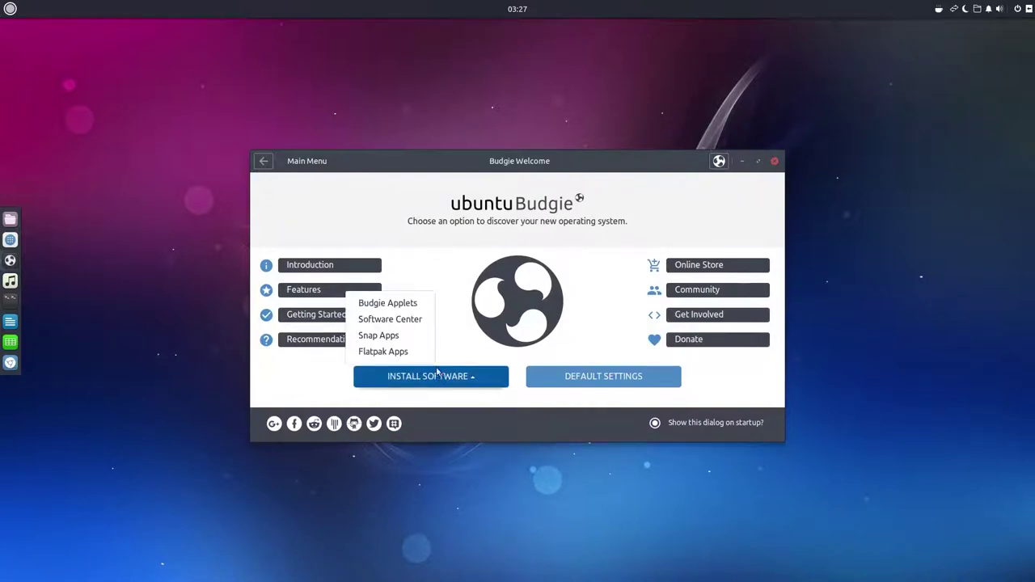
{"action": "left_click", "coordinate": [406, 341]}
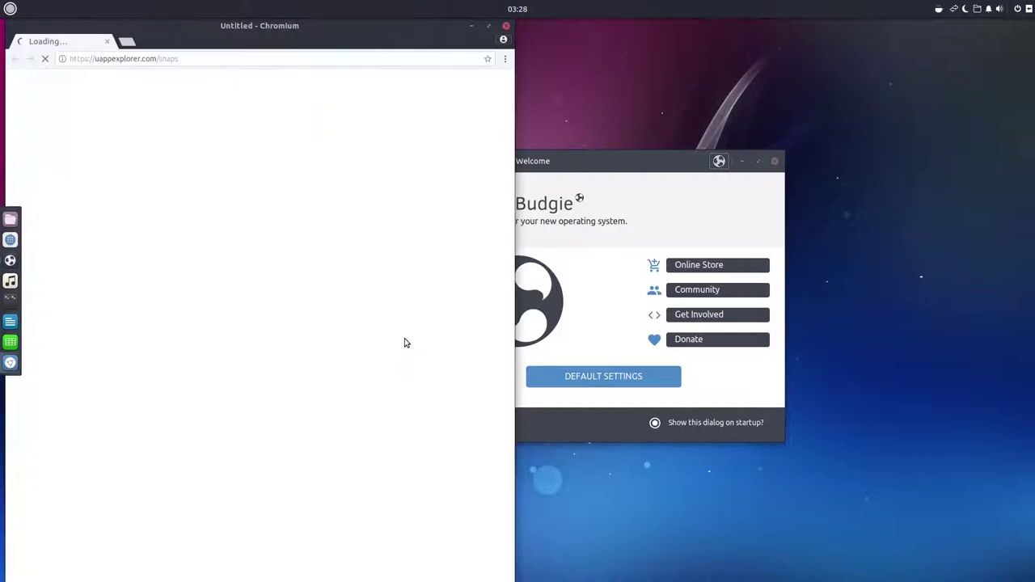
Return to Budgie Welcome, open the Flatpak Apps listing, and maximize the browser window
{"action": "left_click", "coordinate": [648, 194]}
{"action": "left_click", "coordinate": [455, 374]}
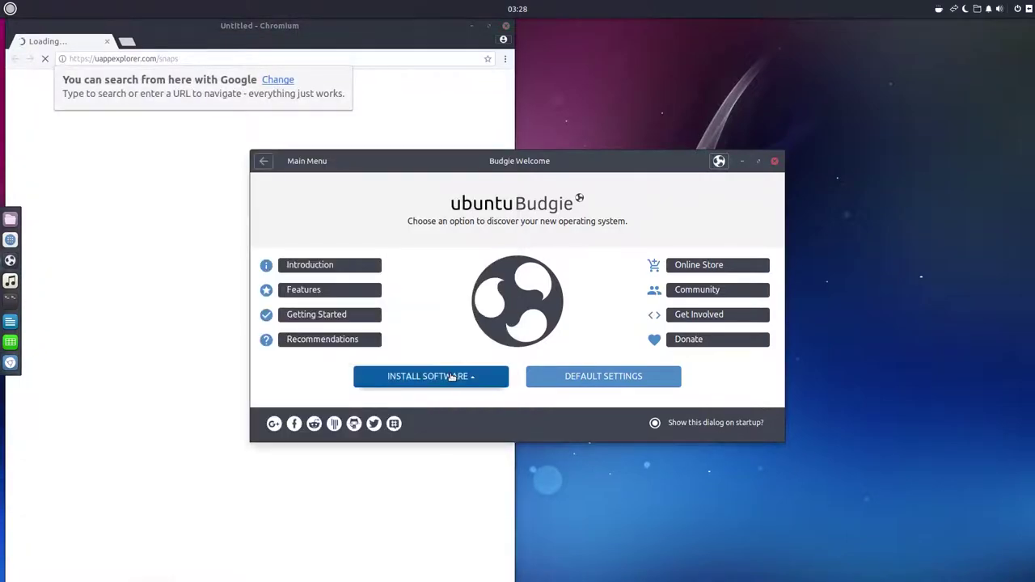
{"action": "left_click", "coordinate": [402, 352]}
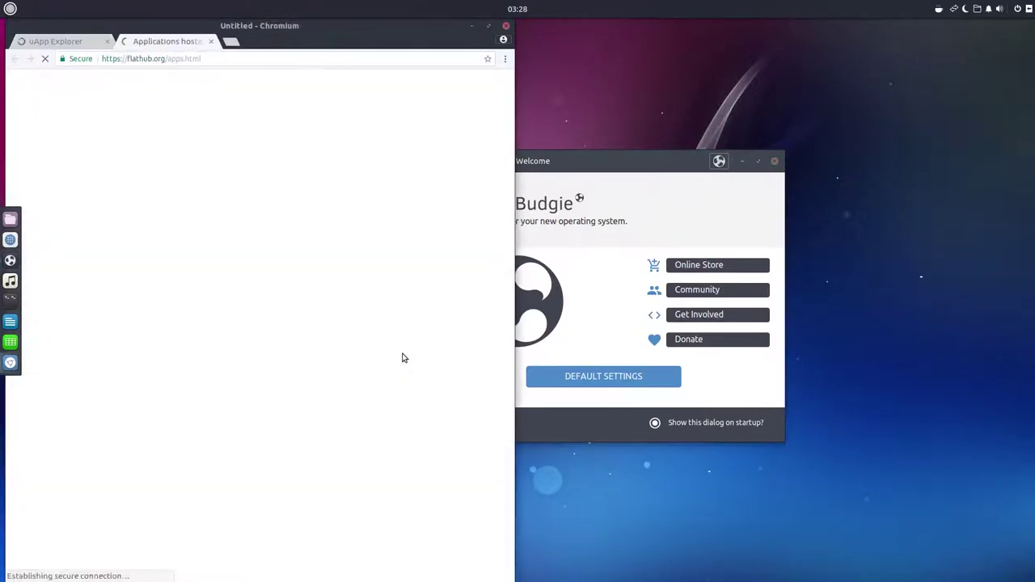
{"action": "left_click_drag", "start_coordinate": [432, 29], "coordinate": [456, 8]}
Look over the uApp Explorer snaps page and Flathub's command-line install instructions, and close the browser
{"action": "left_click", "coordinate": [55, 40]}
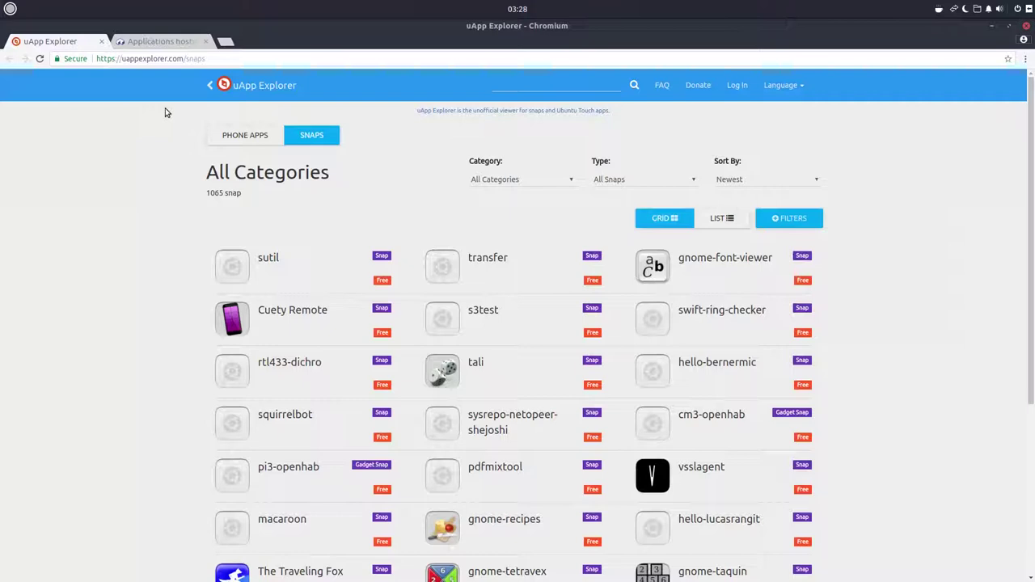
{"action": "left_click", "coordinate": [162, 42]}
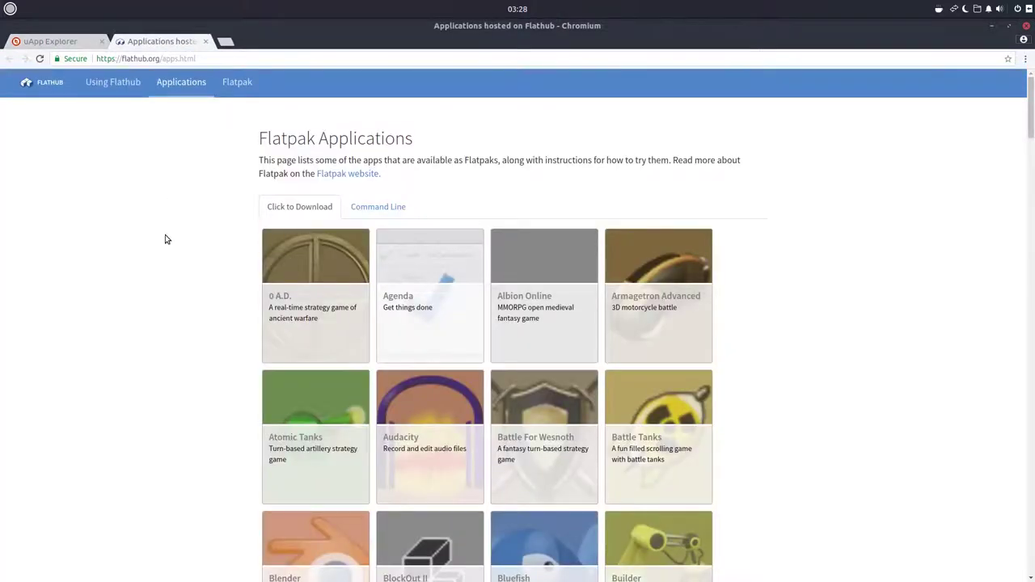
{"action": "scroll", "coordinate": [165, 240], "scroll_direction": "down", "scroll_amount": 2}
{"action": "left_click", "coordinate": [353, 123]}
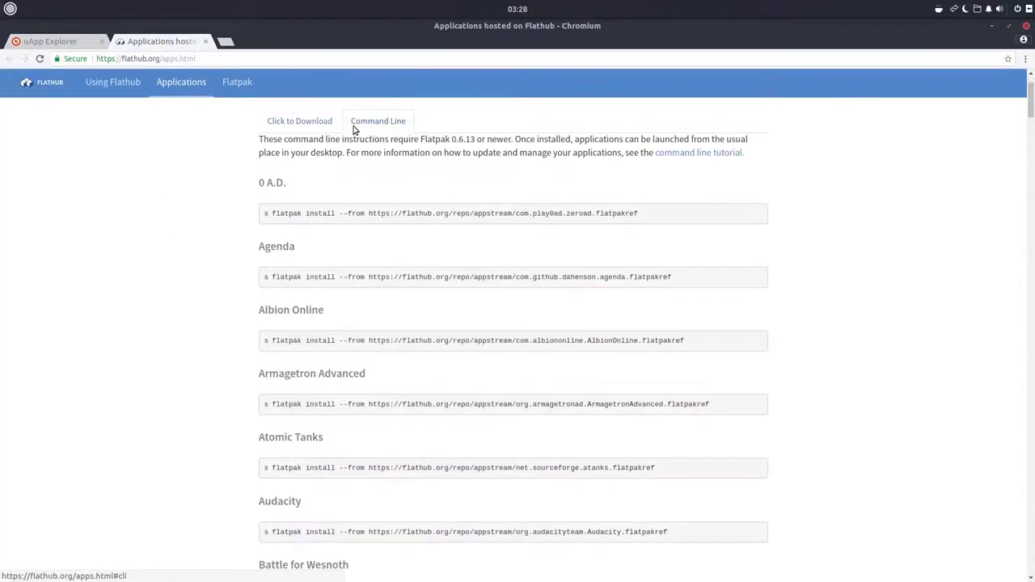
{"action": "left_click", "coordinate": [68, 41]}
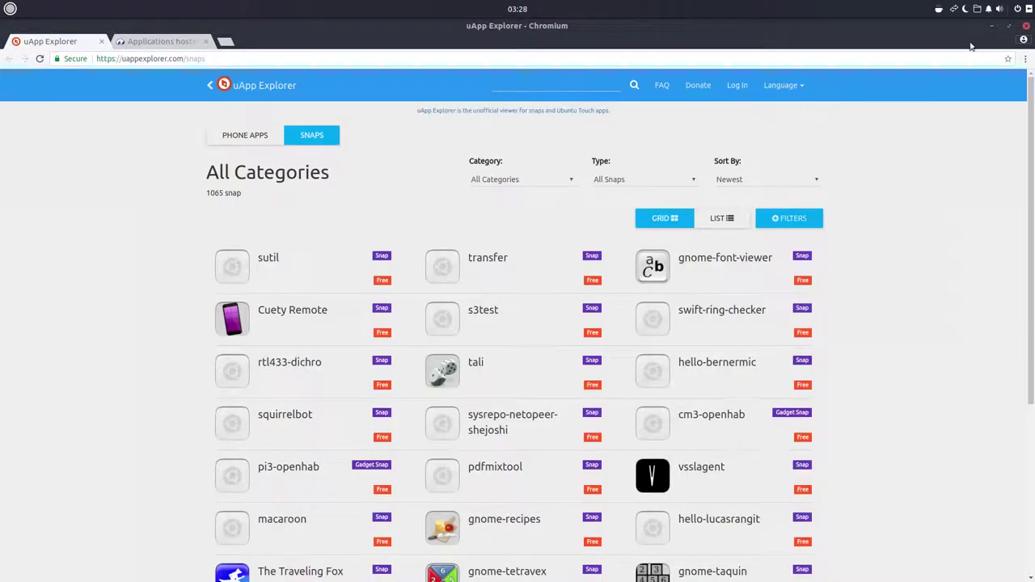
{"action": "left_click", "coordinate": [1025, 28]}
Open the Budgie Applets page in Budgie Welcome, maximize the window, and look through the installable applets
{"action": "left_click", "coordinate": [414, 380]}
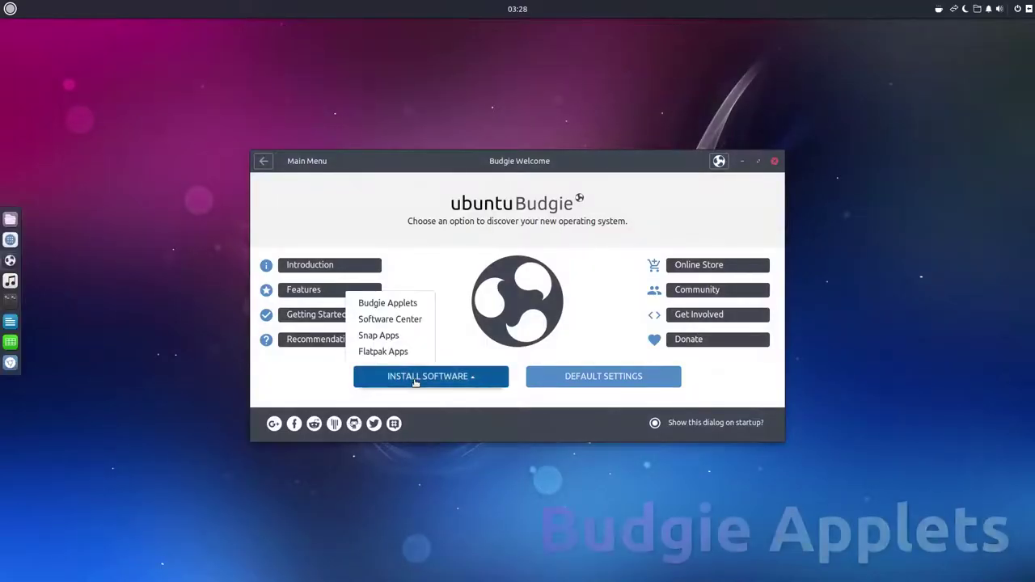
{"action": "left_click", "coordinate": [401, 303]}
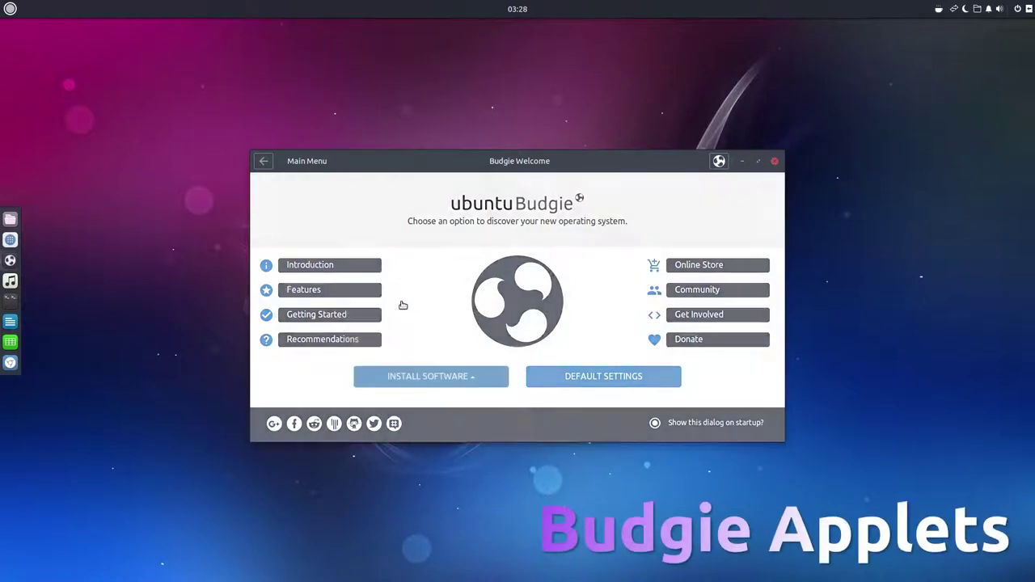
{"action": "left_click", "coordinate": [757, 162]}
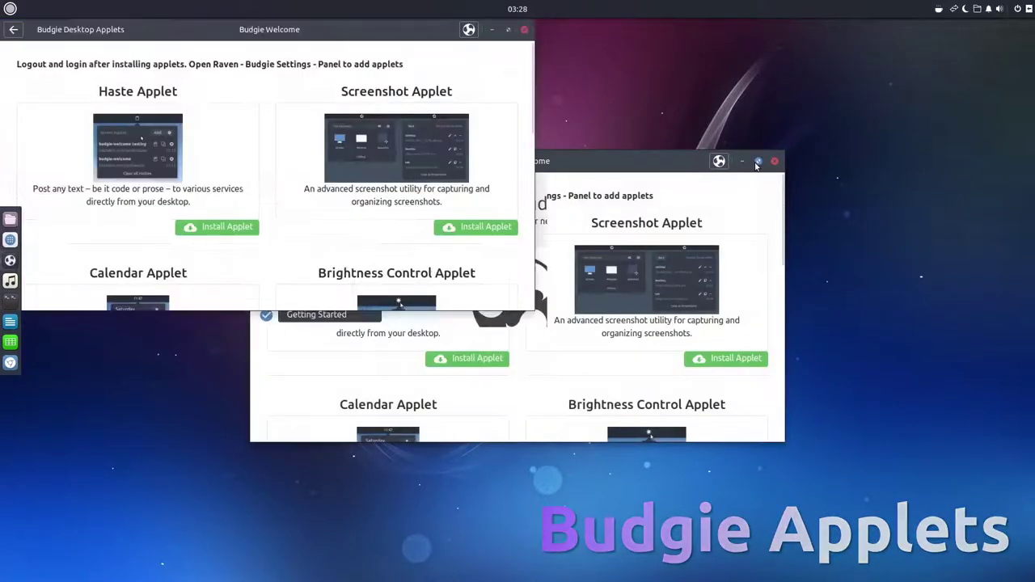
{"action": "scroll", "coordinate": [757, 296], "scroll_direction": "down", "scroll_amount": 5}
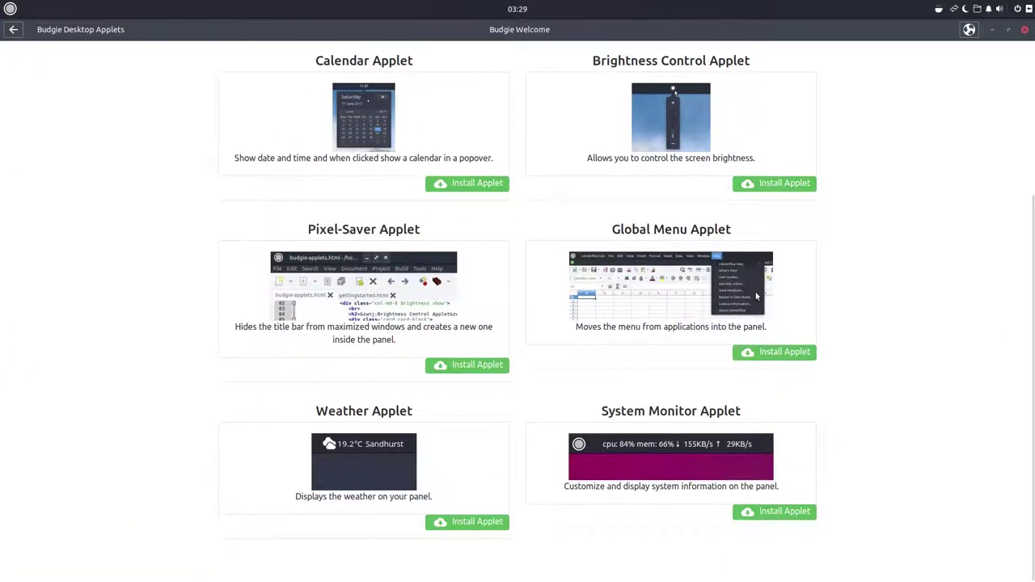
{"action": "scroll", "coordinate": [757, 297], "scroll_direction": "up", "scroll_amount": 5}
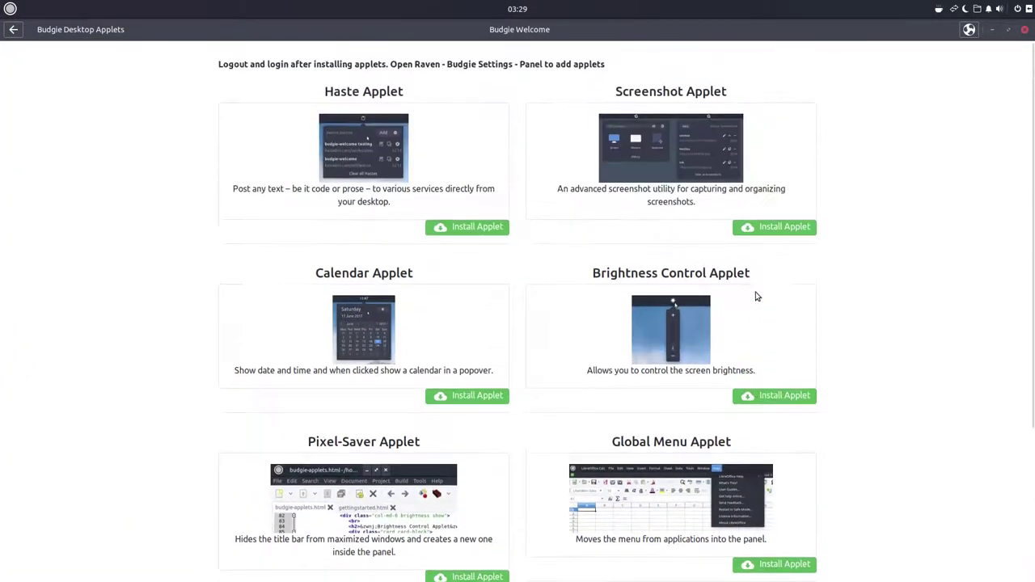
Go back to the main menu and look through the themes offered under Default Settings
{"action": "left_click", "coordinate": [14, 30]}
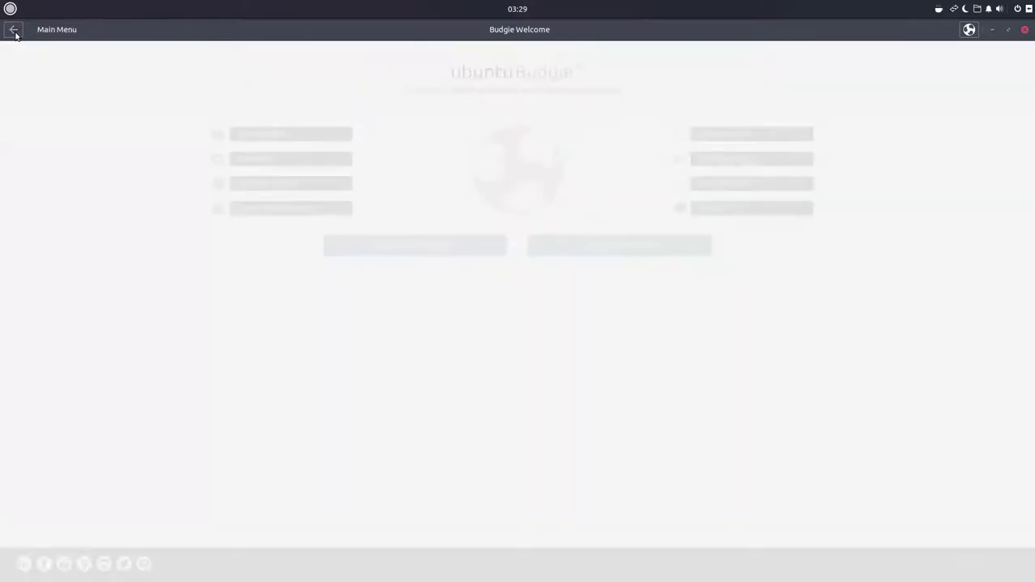
{"action": "left_click", "coordinate": [593, 250]}
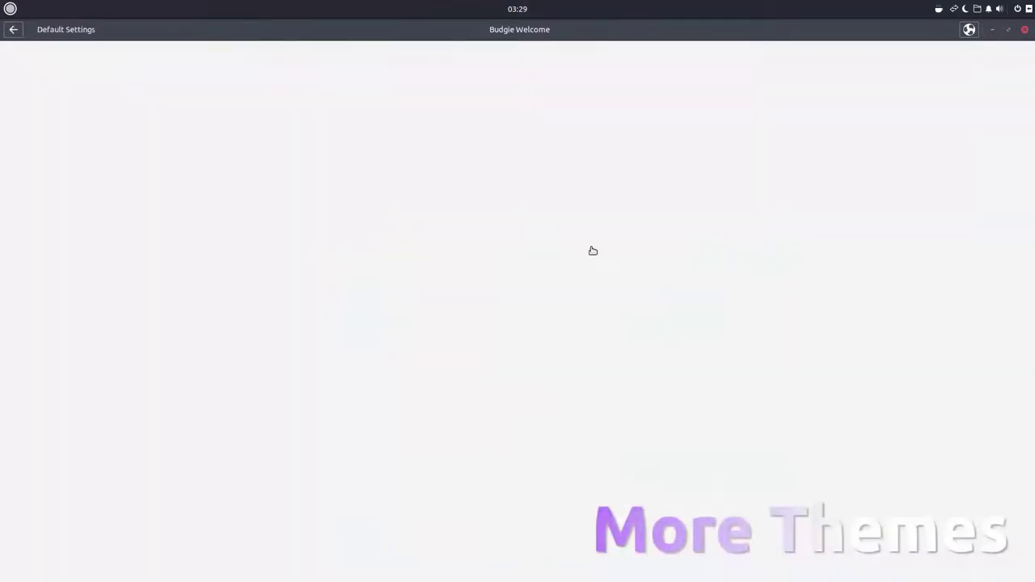
{"action": "scroll", "coordinate": [593, 251], "scroll_direction": "down", "scroll_amount": 4}
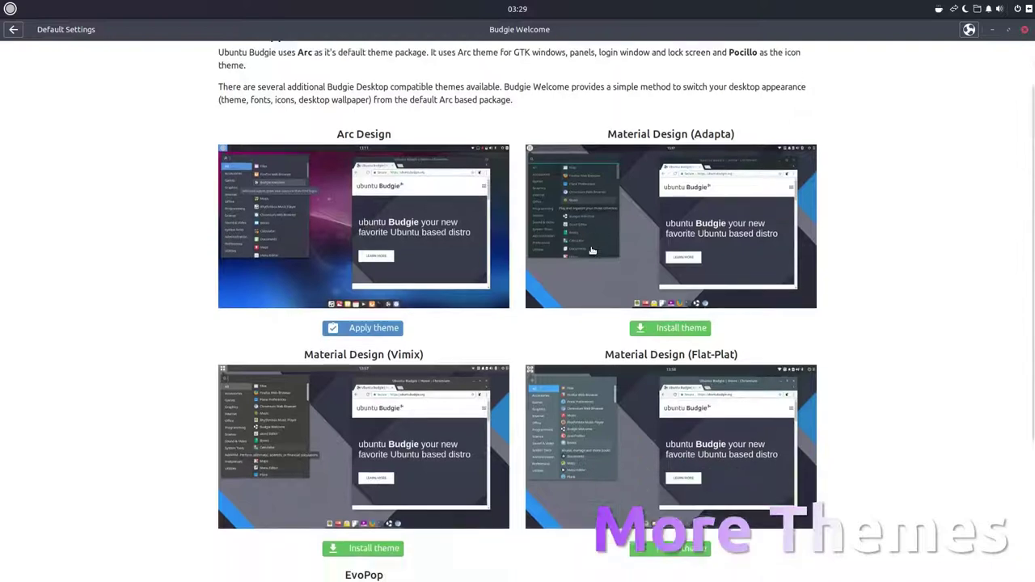
{"action": "scroll", "coordinate": [592, 251], "scroll_direction": "down", "scroll_amount": 3}
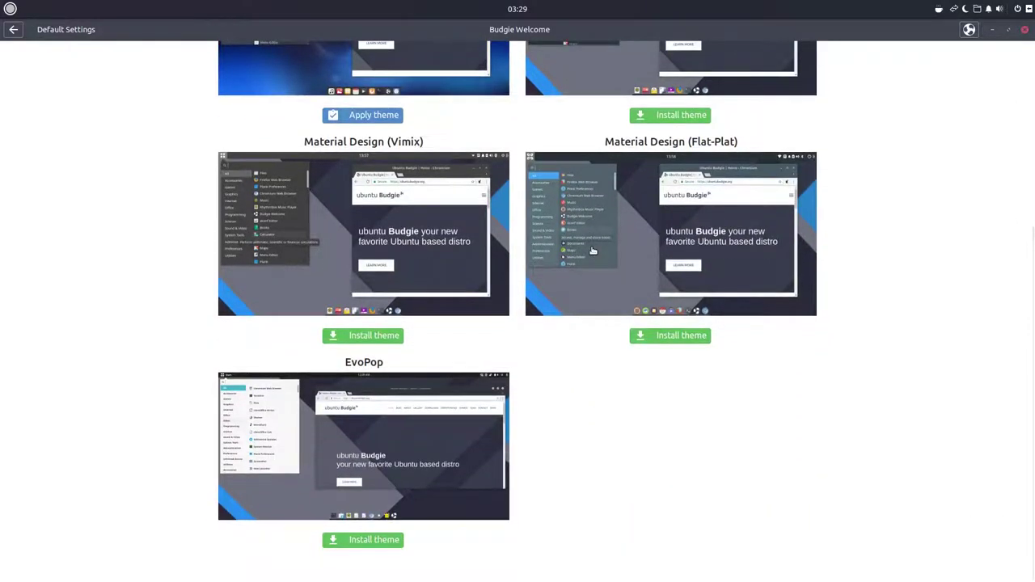
{"action": "left_click", "coordinate": [1024, 32]}
Open the Caffeine indicator's options and switch on Night Light from its panel applet
{"action": "left_click", "coordinate": [939, 9]}
{"action": "left_click", "coordinate": [939, 31]}
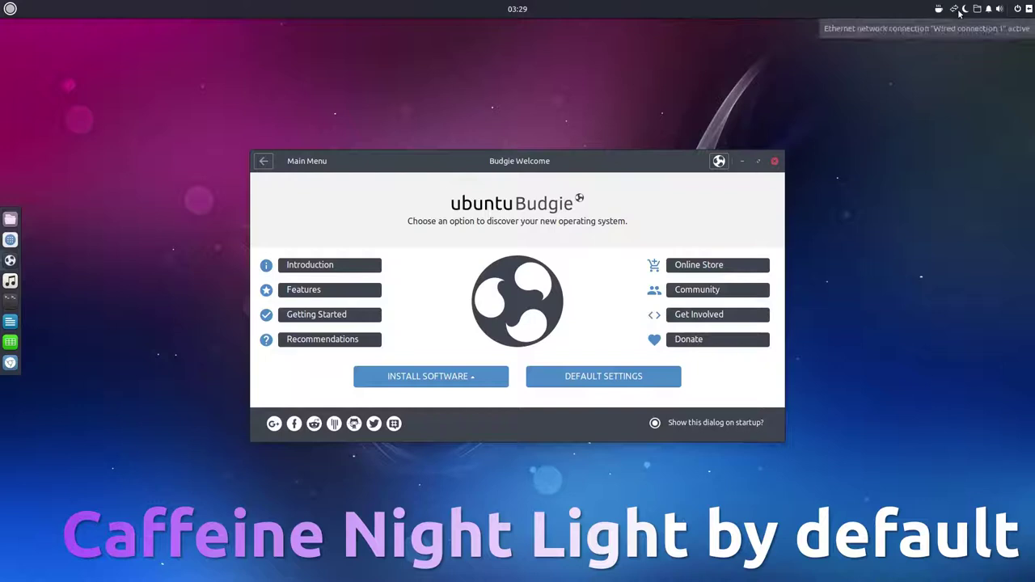
{"action": "left_click", "coordinate": [965, 9]}
{"action": "left_click", "coordinate": [965, 9]}
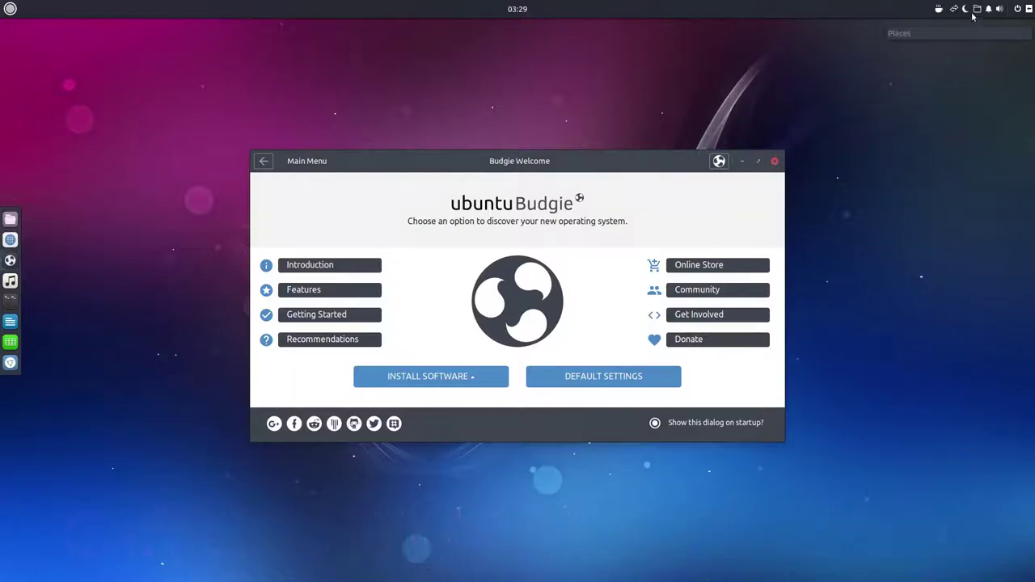
{"action": "left_click", "coordinate": [966, 10]}
{"action": "left_click", "coordinate": [1021, 39]}
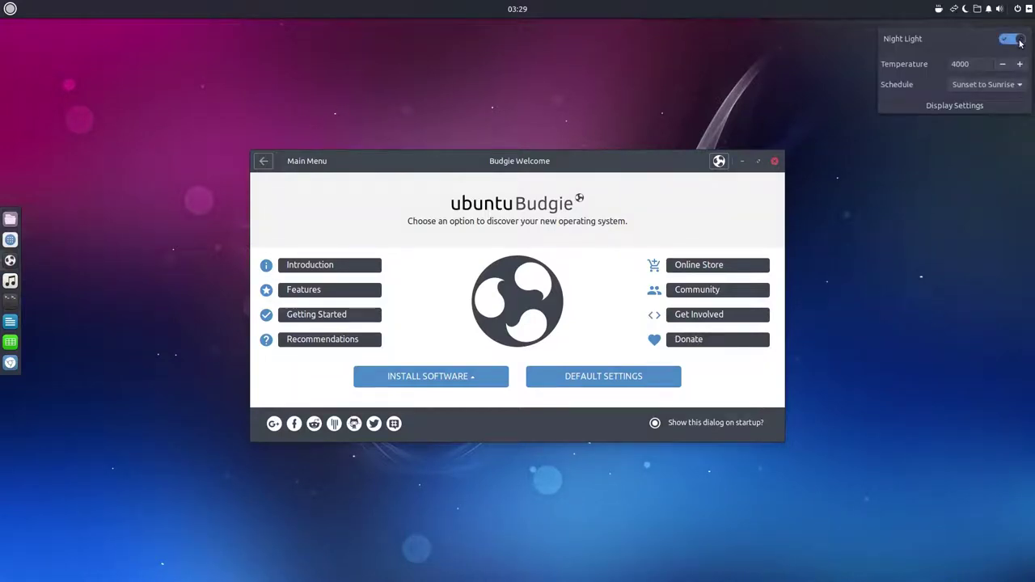
In Display Settings, try the Manual Night Light schedule, set it back to Sunset to Sunrise, and close the dialog
{"action": "left_click", "coordinate": [954, 105]}
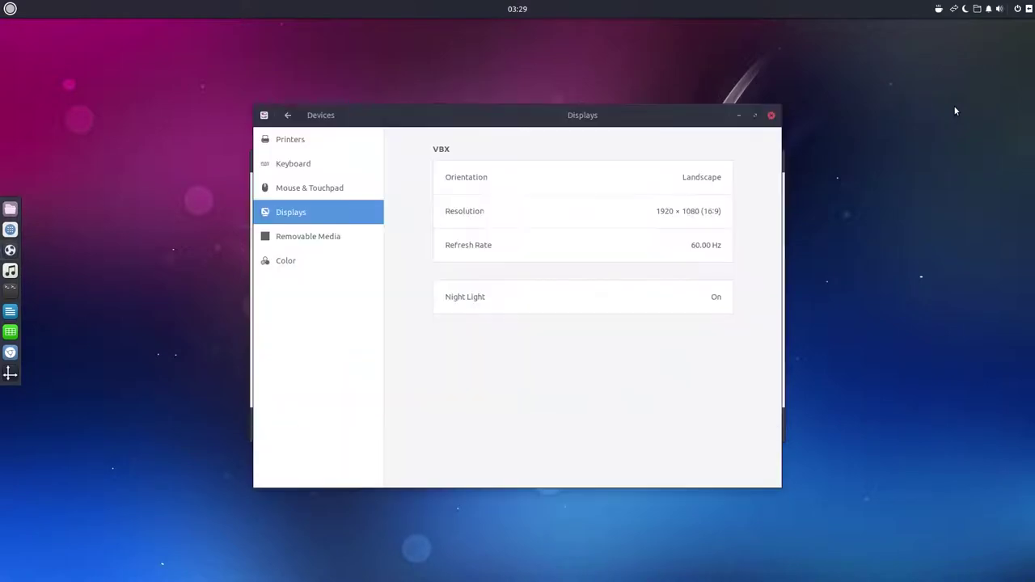
{"action": "left_click", "coordinate": [668, 297]}
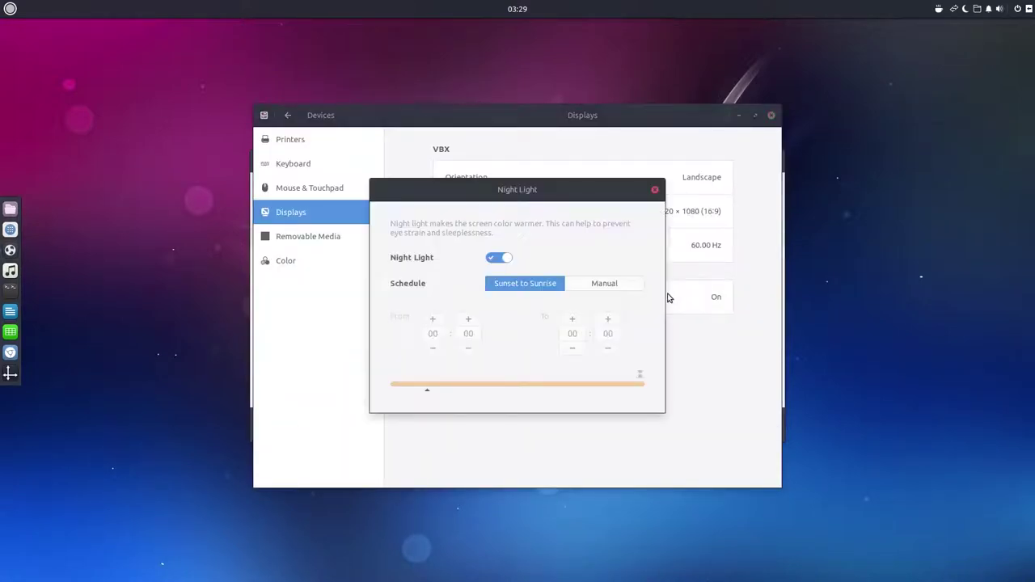
{"action": "left_click", "coordinate": [633, 287]}
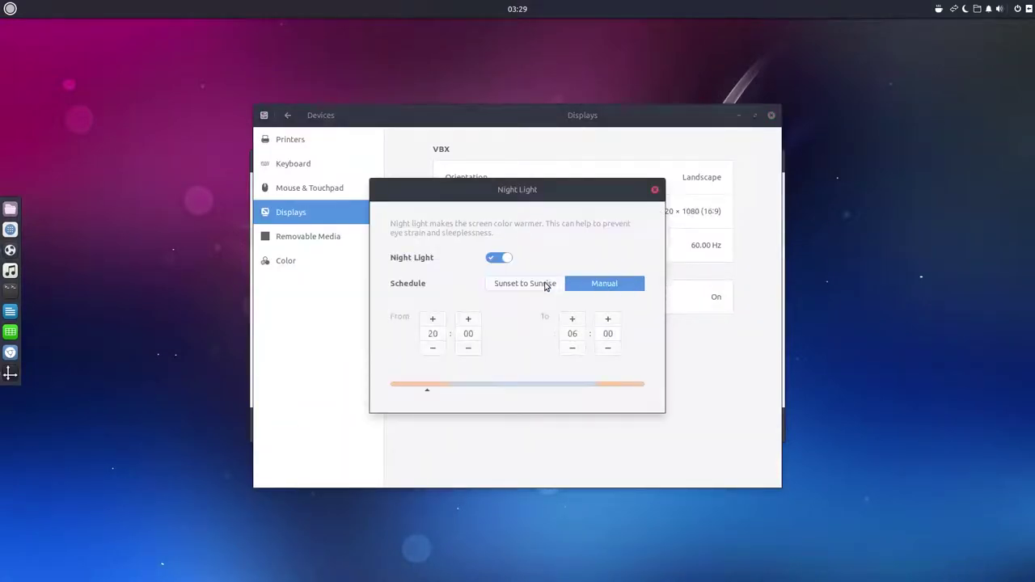
{"action": "left_click", "coordinate": [546, 287]}
{"action": "left_click", "coordinate": [655, 191]}
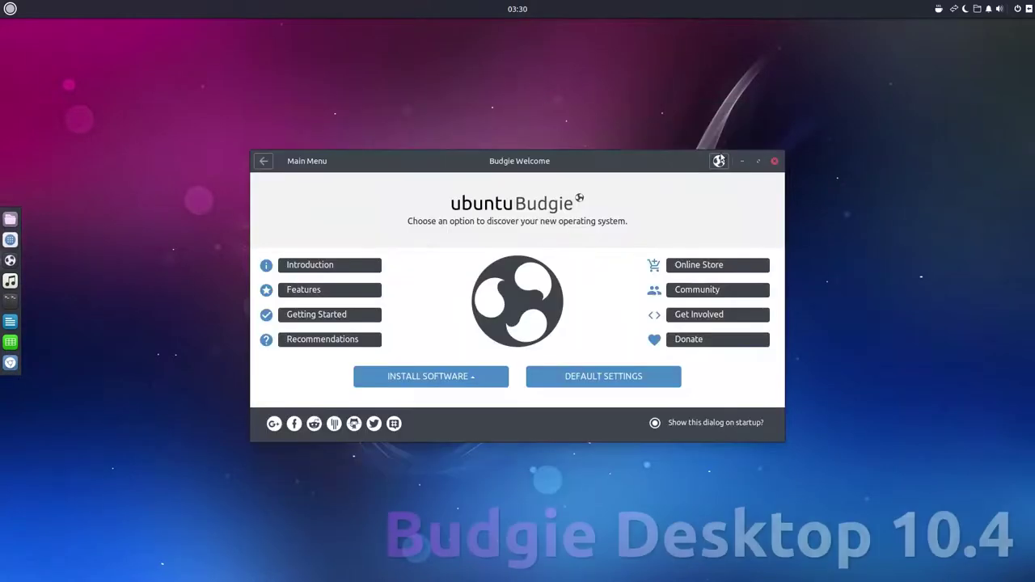
Show the version information for Budgie Welcome and Budgie Desktop, and dismiss it
{"action": "left_click", "coordinate": [719, 160]}
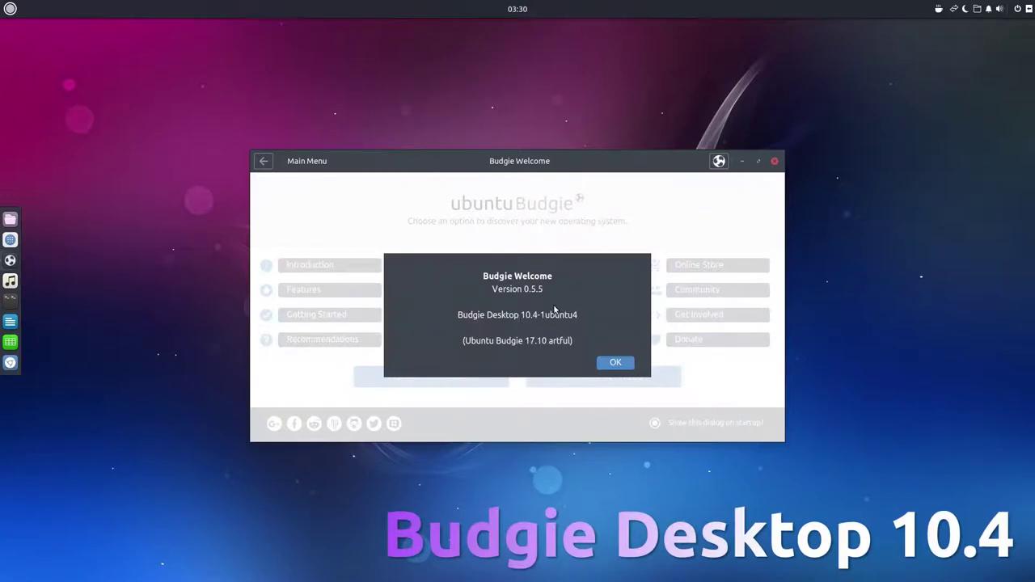
{"action": "left_click", "coordinate": [616, 362]}
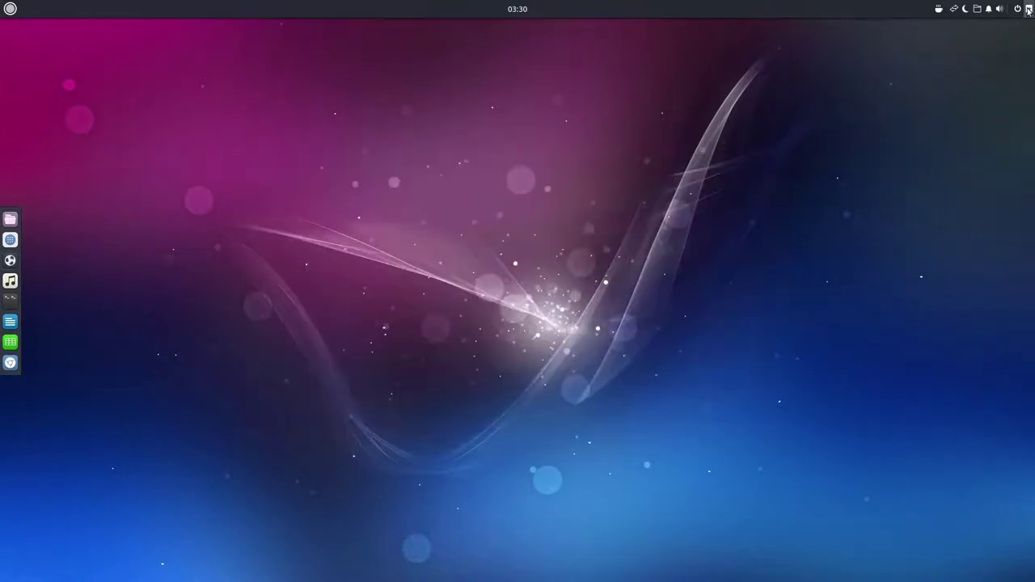
Open the Raven sidebar, view its notifications, and open Budgie Desktop Settings from it
{"action": "left_click", "coordinate": [1028, 8]}
{"action": "left_click", "coordinate": [990, 28]}
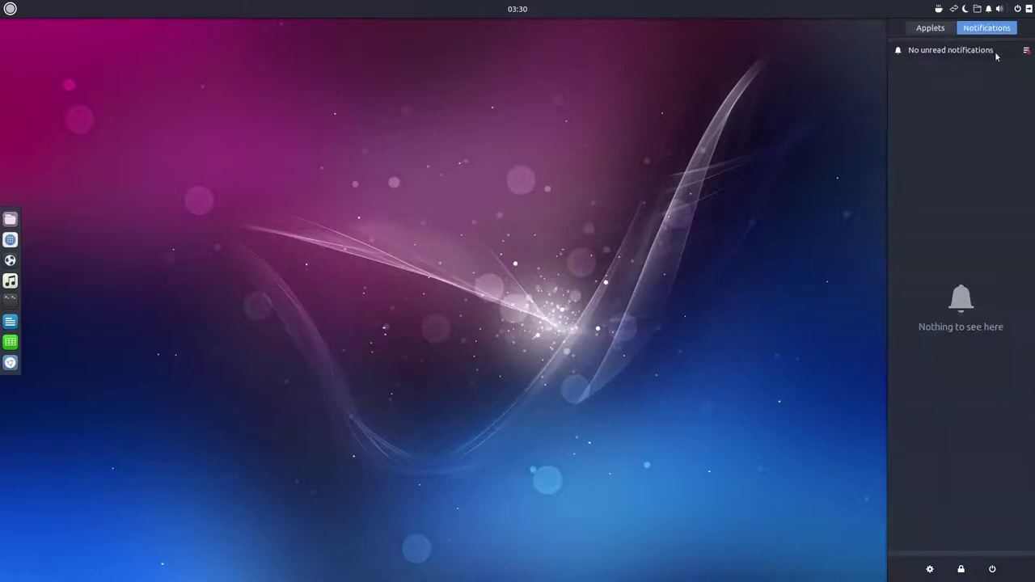
{"action": "left_click", "coordinate": [931, 568]}
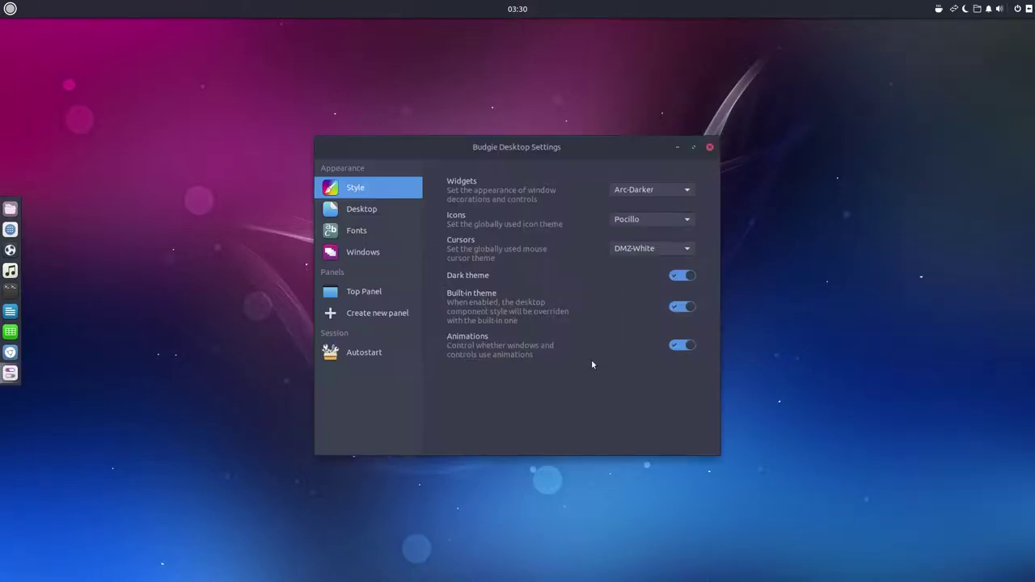
Review the Desktop, Fonts and Windows settings, and the Top Panel's applets and settings
{"action": "left_click", "coordinate": [370, 209]}
{"action": "left_click", "coordinate": [369, 229]}
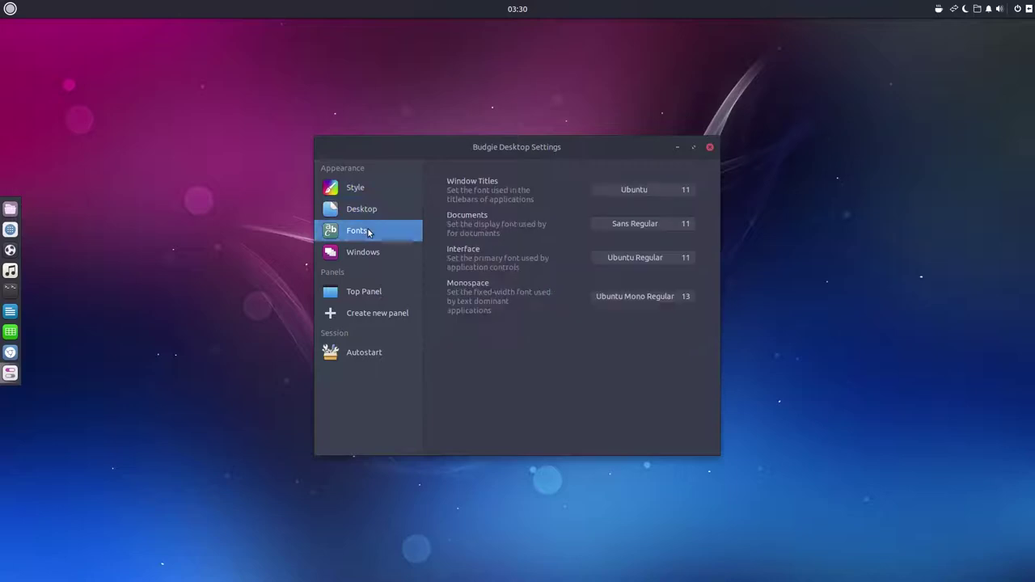
{"action": "left_click", "coordinate": [371, 256]}
{"action": "left_click", "coordinate": [372, 292]}
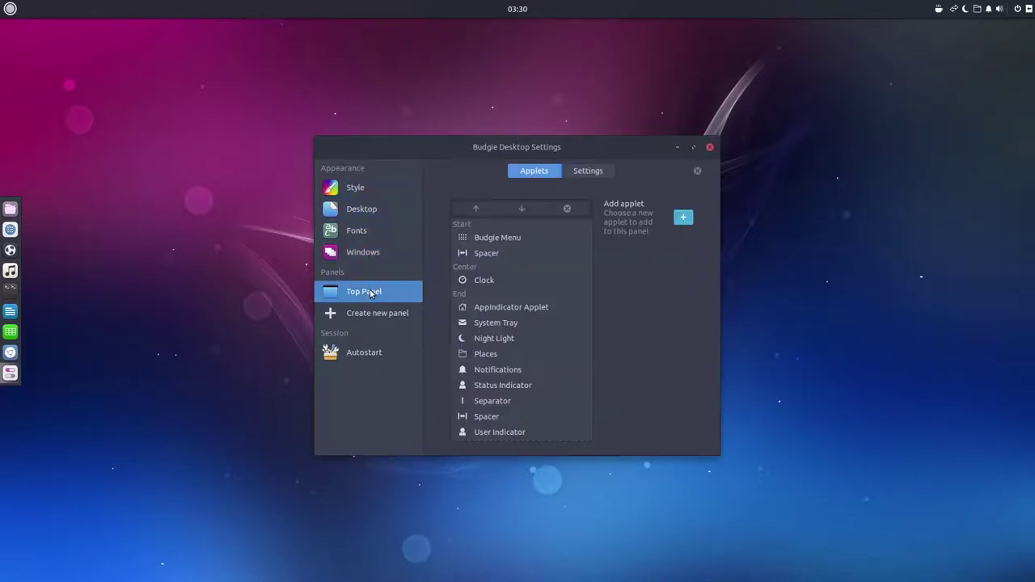
{"action": "left_click", "coordinate": [589, 172]}
Create a new bottom panel and remove it again, confirming the removal
{"action": "left_click", "coordinate": [405, 314]}
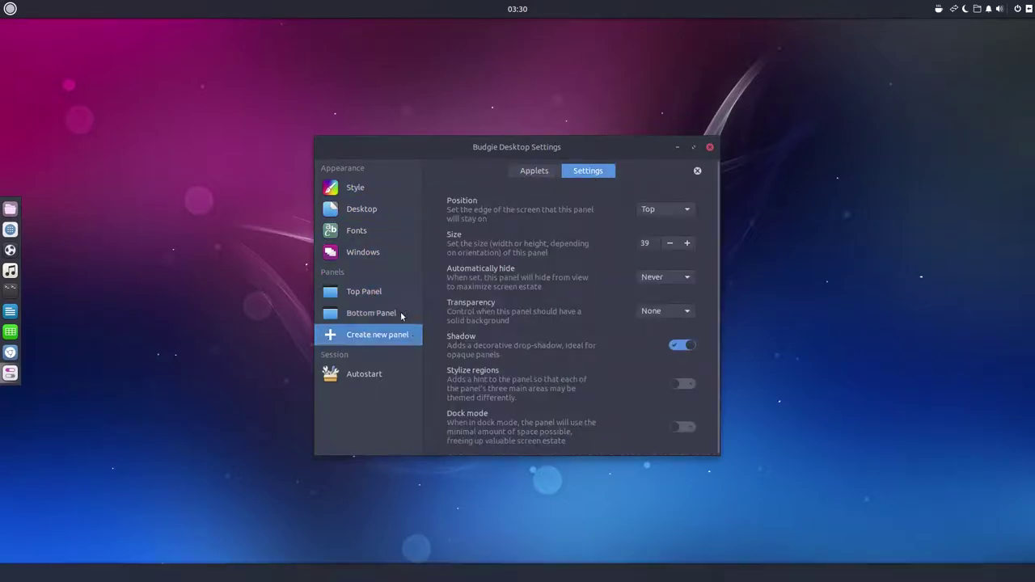
{"action": "left_click", "coordinate": [697, 171]}
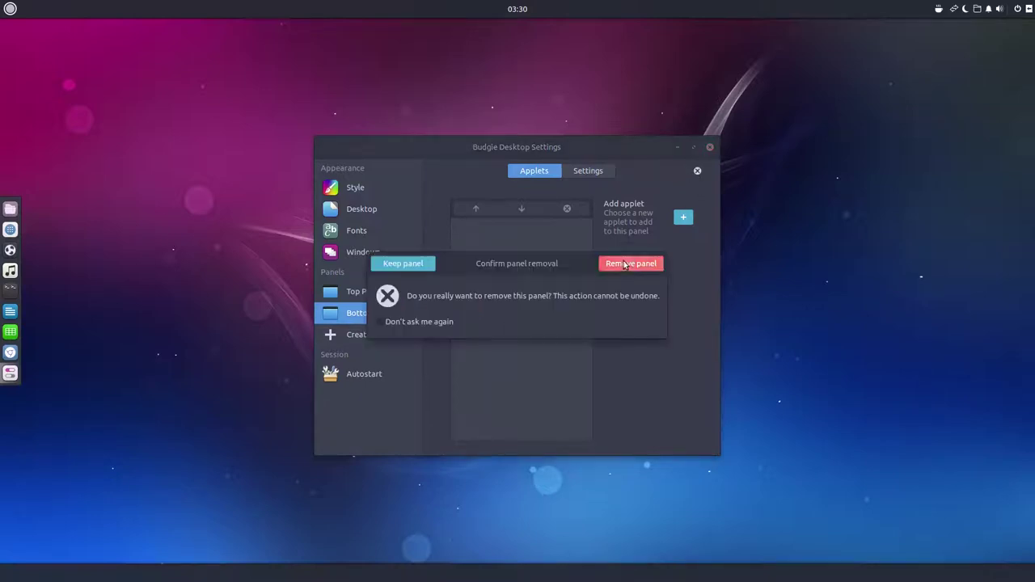
{"action": "left_click", "coordinate": [655, 262]}
Review the Autostart apps and close Budgie Desktop Settings
{"action": "left_click", "coordinate": [369, 352]}
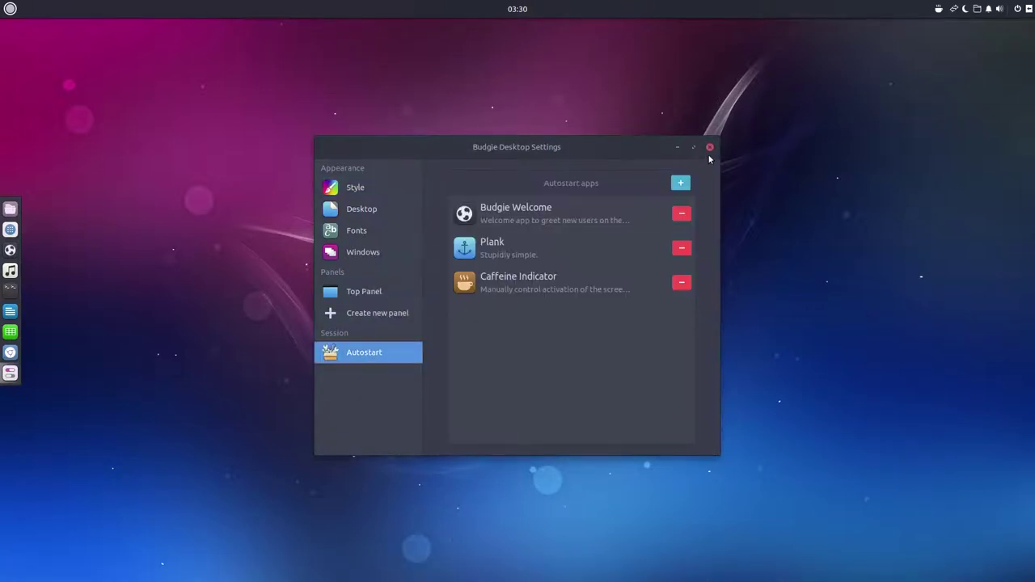
{"action": "left_click", "coordinate": [711, 148]}
View the month in Calendar from the clock applet, close it, and check the clock's preferences
{"action": "left_click", "coordinate": [515, 10]}
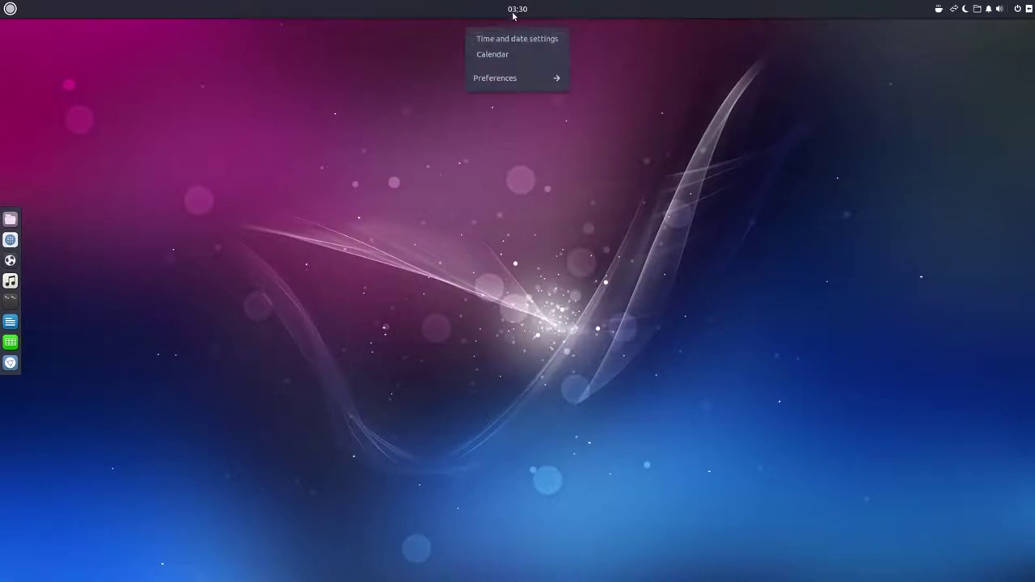
{"action": "left_click", "coordinate": [514, 55]}
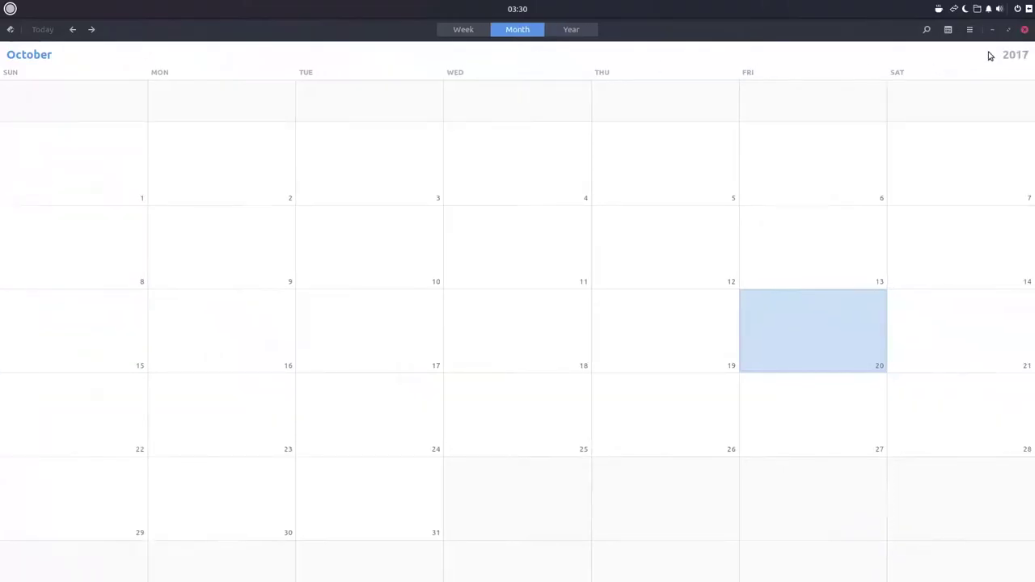
{"action": "key", "text": "ctrl+q"}
{"action": "left_click", "coordinate": [538, 11]}
{"action": "left_click", "coordinate": [522, 80]}
{"action": "left_click", "coordinate": [477, 42]}
View the categories and applications listed in the applications menu and close it again
{"action": "left_click", "coordinate": [12, 8]}
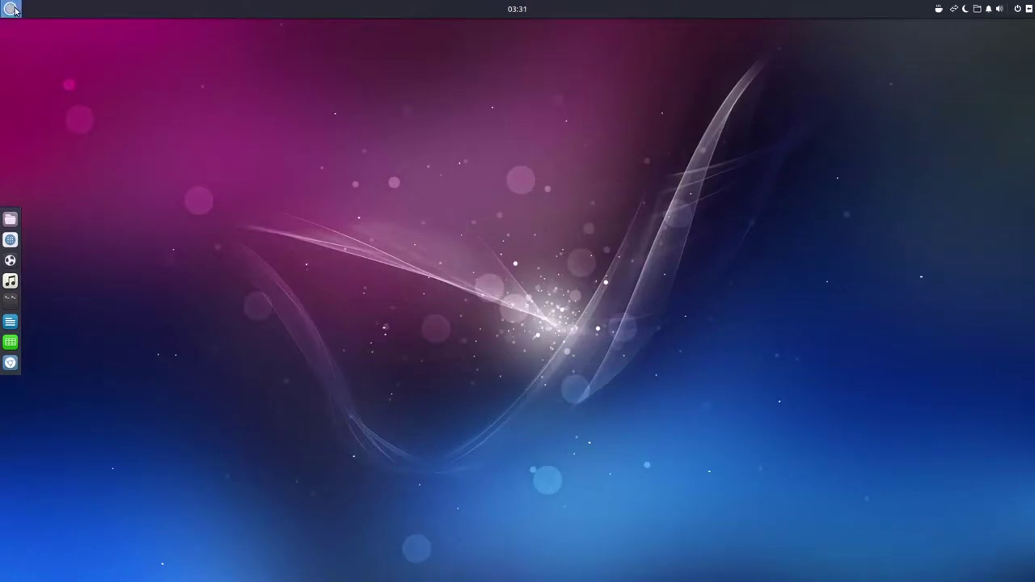
{"action": "left_click", "coordinate": [11, 9]}
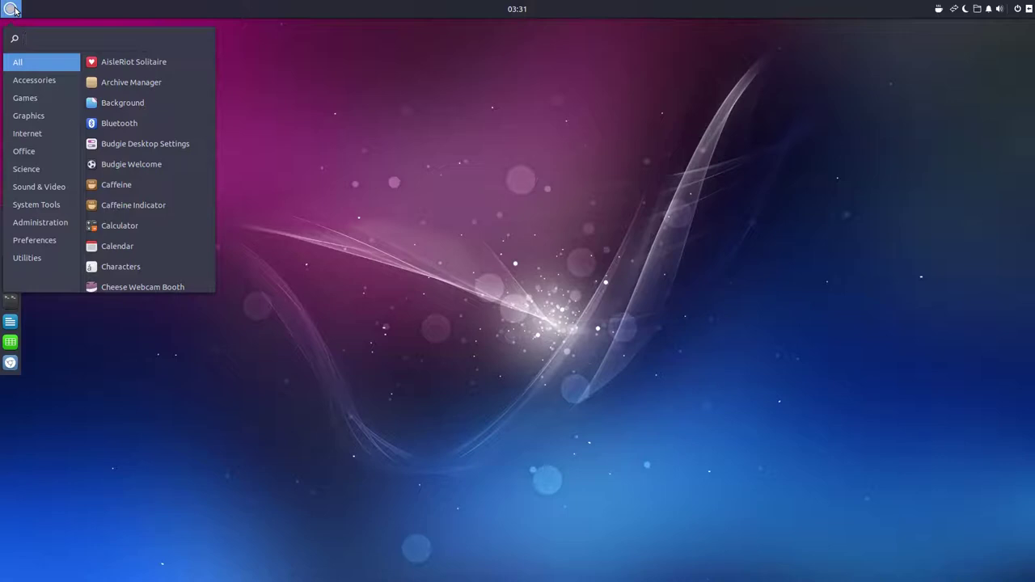
{"action": "left_click", "coordinate": [12, 8]}
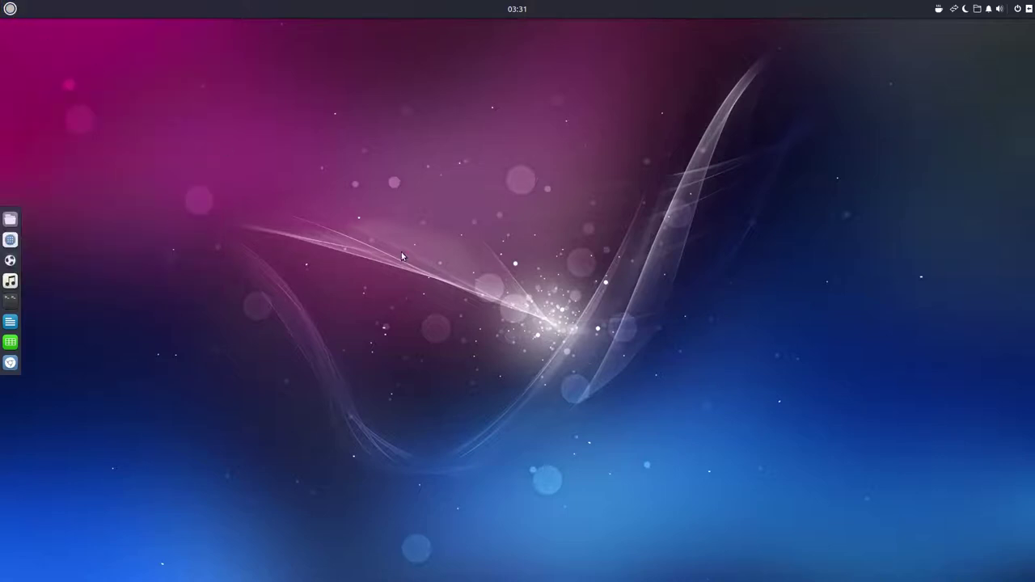
Check the kernel version in a terminal with uname -r and close the terminal
{"action": "key", "text": "ctrl+alt+t"}
{"action": "type", "text": "uname -r"}
{"action": "key", "text": "Return"}
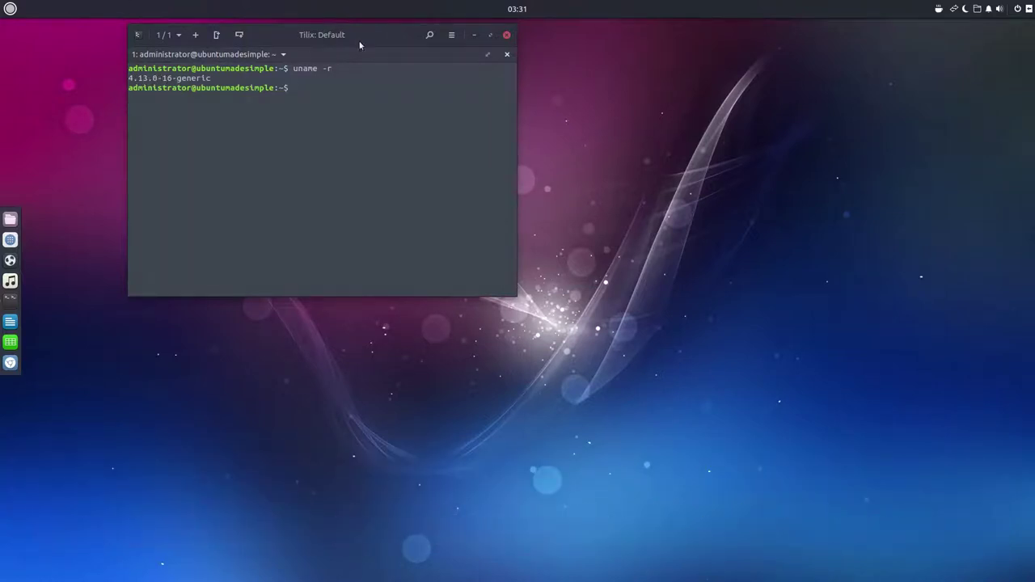
{"action": "left_click", "coordinate": [505, 35]}
Create a new bottom panel in Budgie Desktop Settings and enable Dock mode for it
{"action": "left_click", "coordinate": [10, 9]}
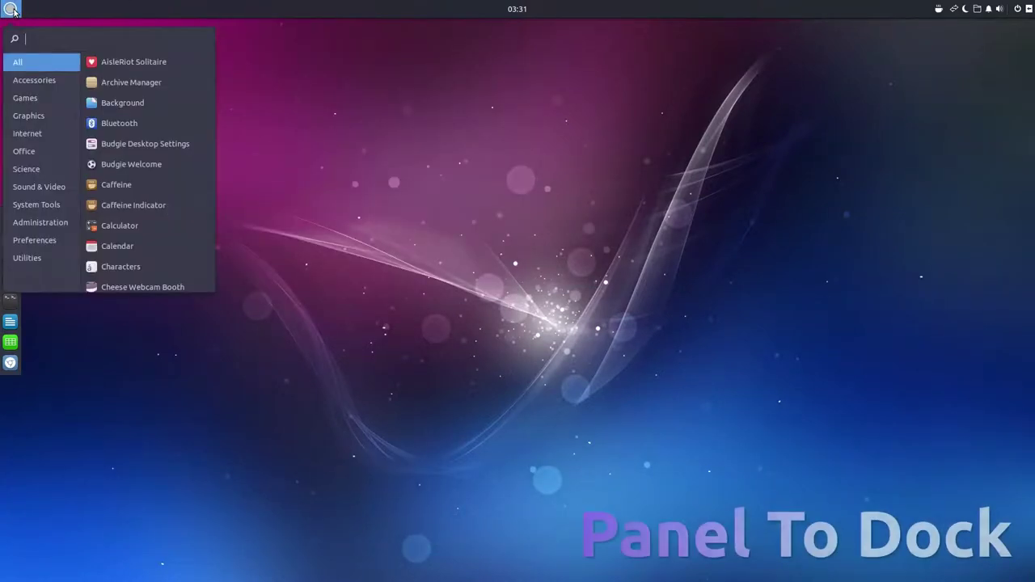
{"action": "type", "text": "budg"}
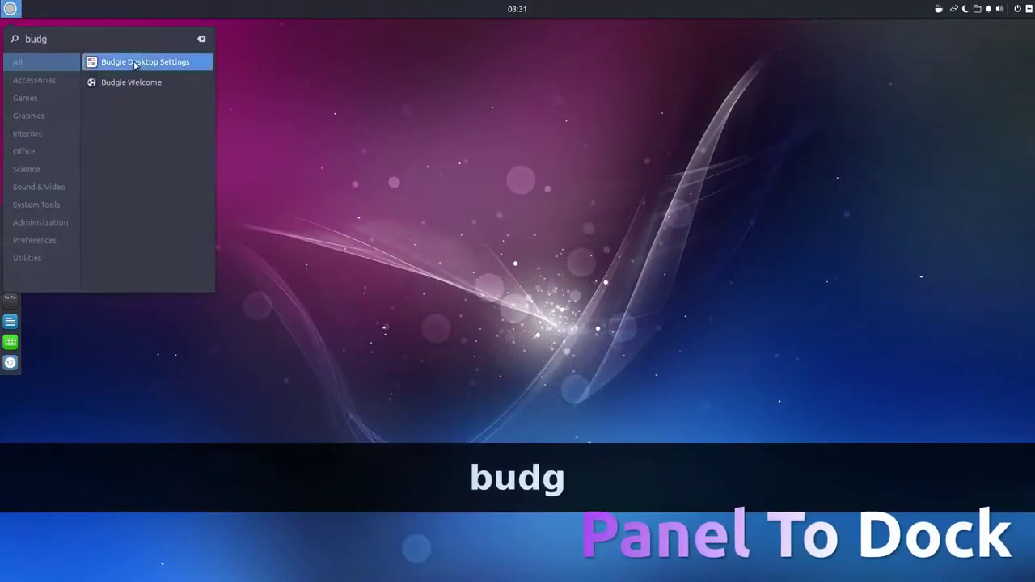
{"action": "left_click", "coordinate": [135, 63]}
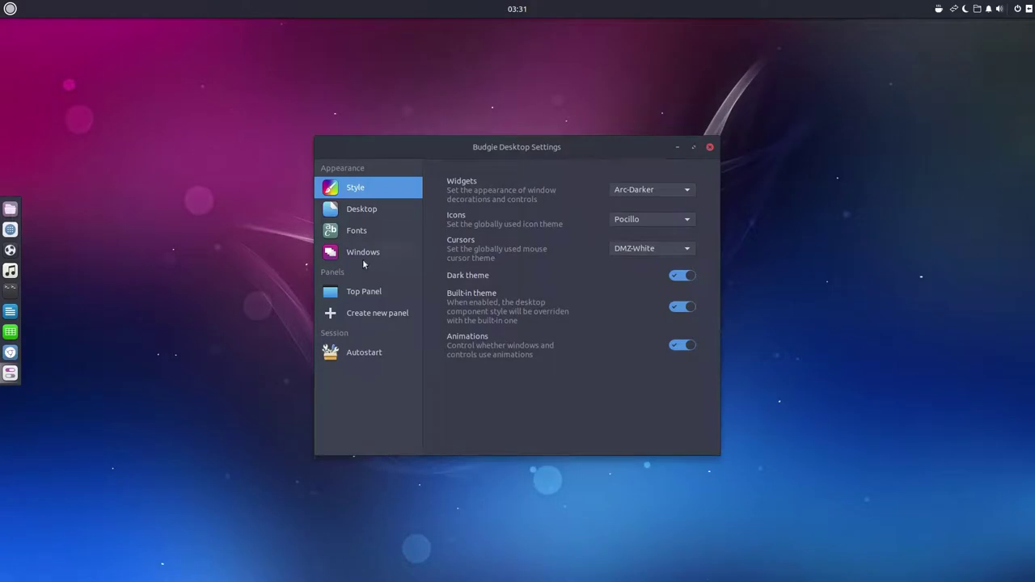
{"action": "left_click", "coordinate": [362, 317]}
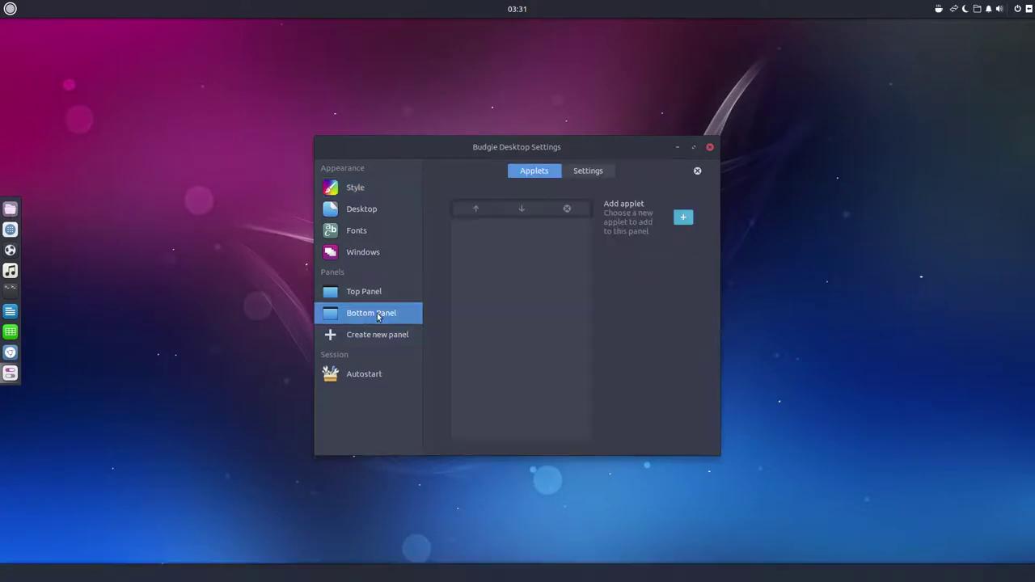
{"action": "left_click", "coordinate": [577, 173]}
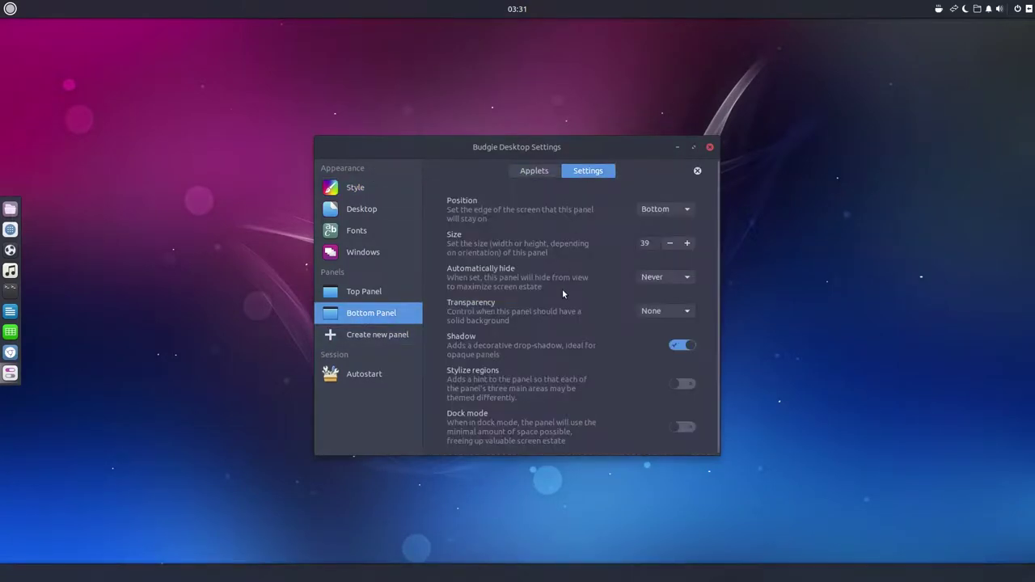
{"action": "left_click", "coordinate": [683, 427]}
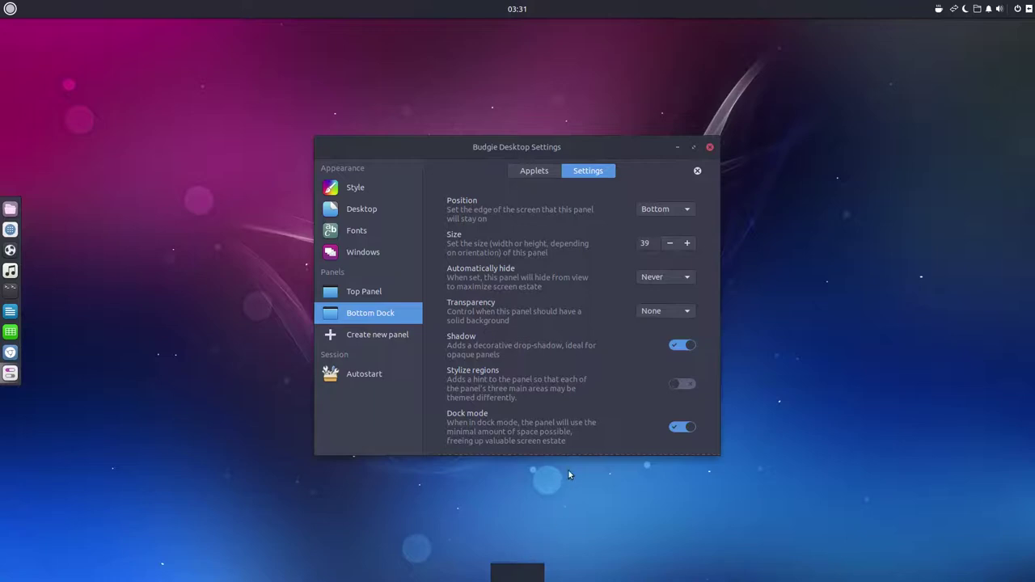
Check the bottom dock's position options, remove the dock with confirmation, and close Budgie Desktop Settings
{"action": "left_click", "coordinate": [691, 212]}
{"action": "left_click", "coordinate": [691, 213]}
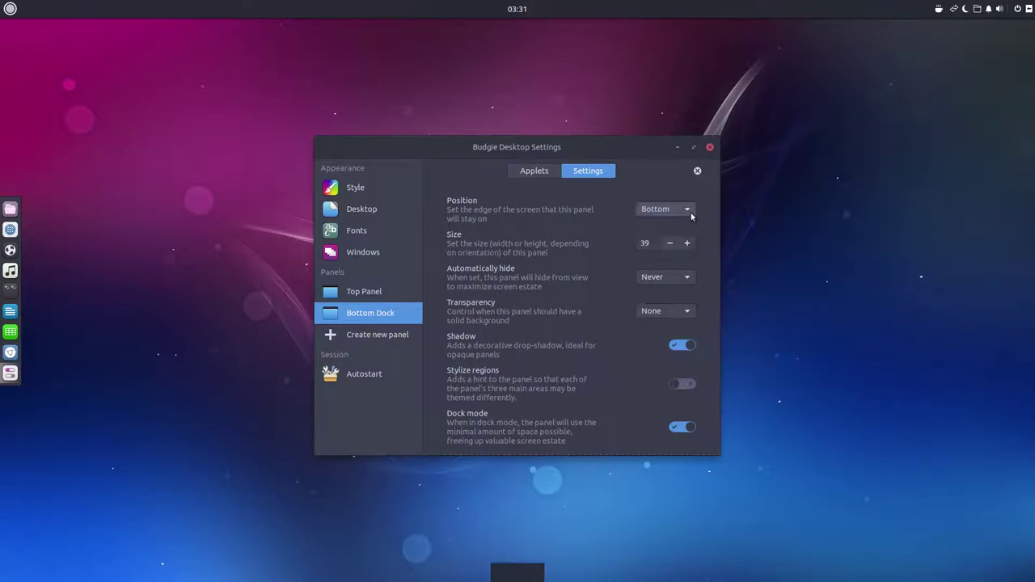
{"action": "left_click", "coordinate": [698, 171]}
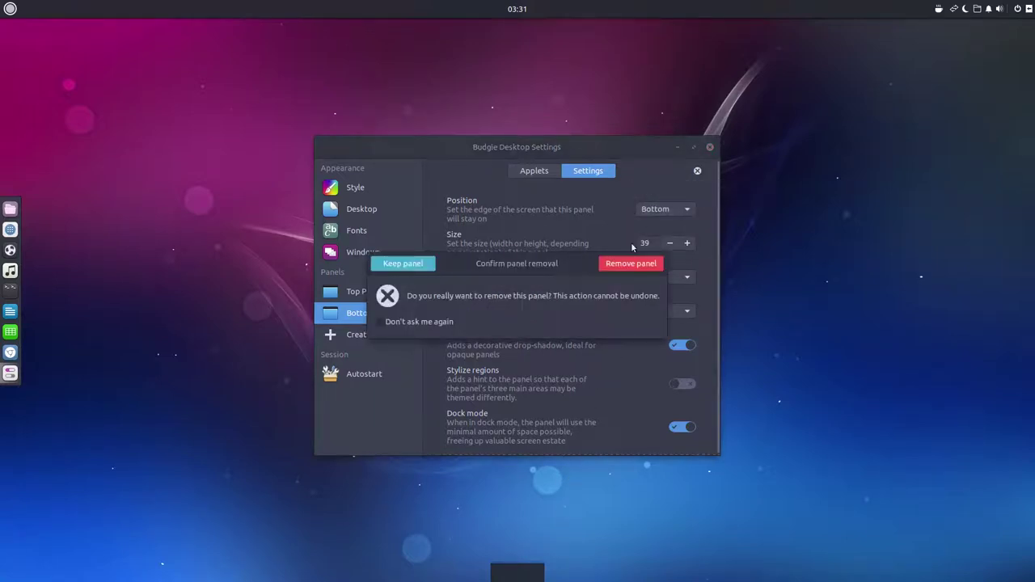
{"action": "left_click", "coordinate": [631, 264]}
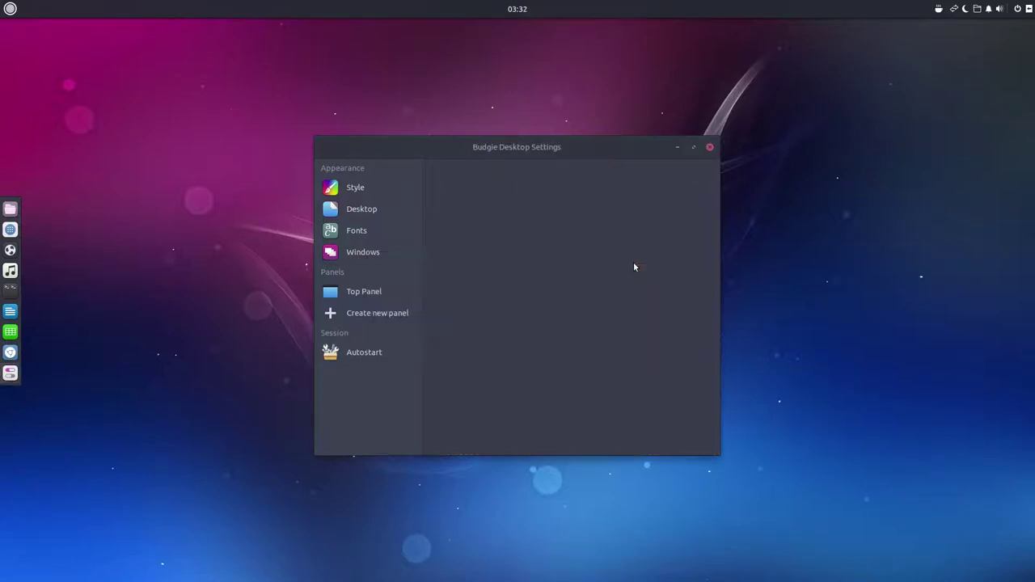
{"action": "left_click", "coordinate": [709, 149]}
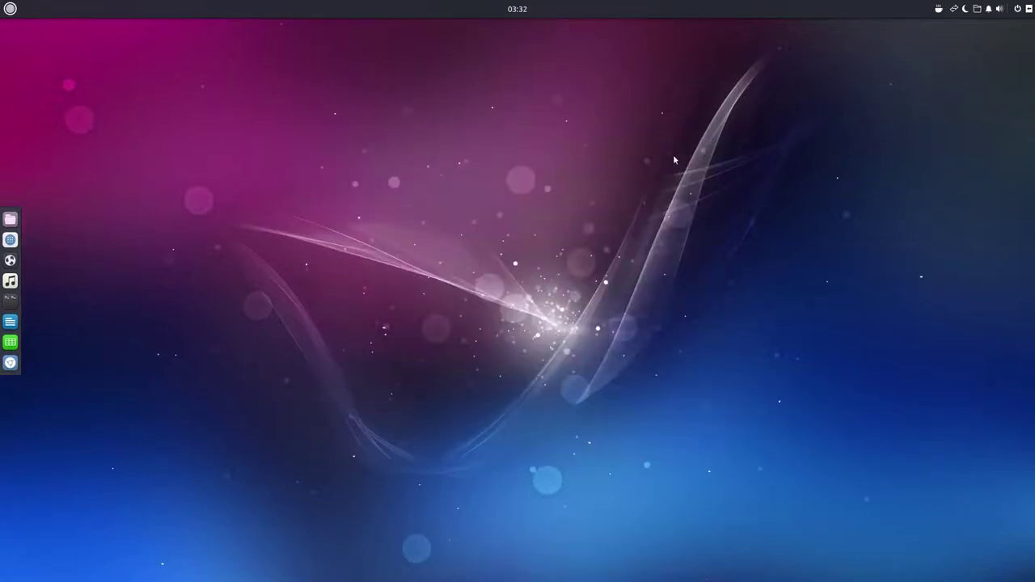
Browse the new wallpapers in the Background settings and set the Statue of Liberty picture as the desktop background
{"action": "right_click", "coordinate": [574, 192]}
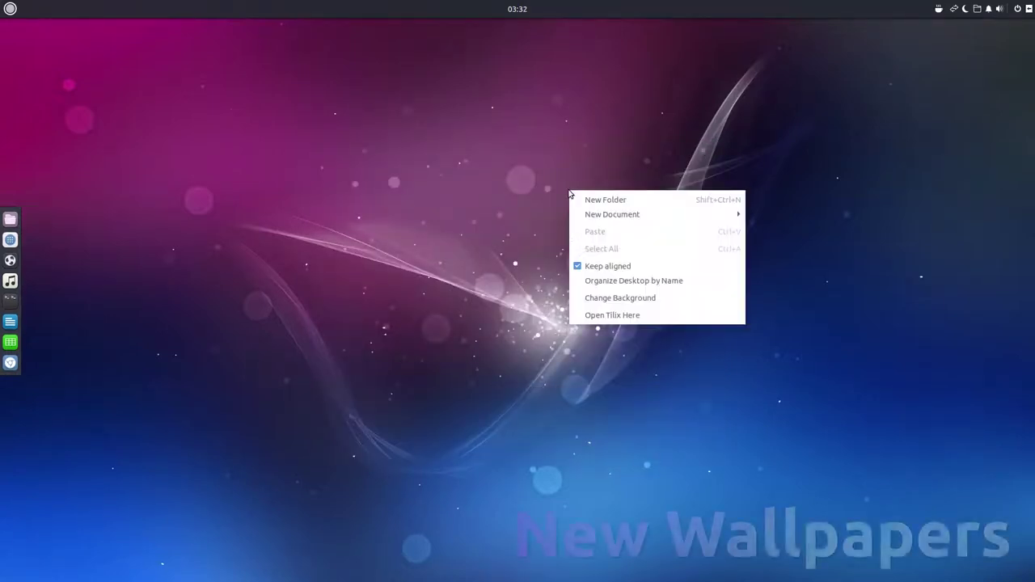
{"action": "left_click", "coordinate": [578, 301]}
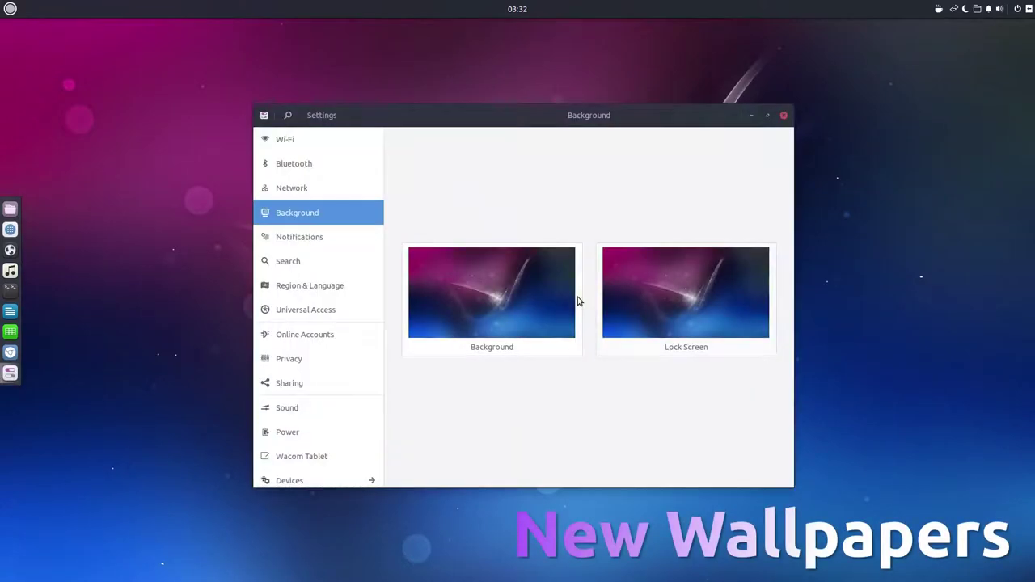
{"action": "left_click", "coordinate": [531, 300]}
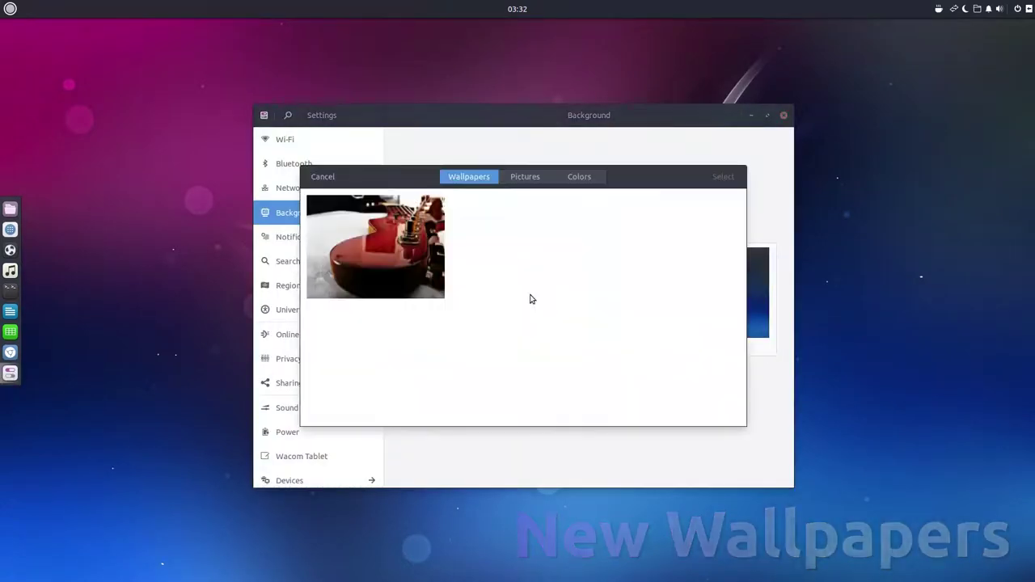
{"action": "scroll", "coordinate": [531, 297], "scroll_direction": "down", "scroll_amount": 6}
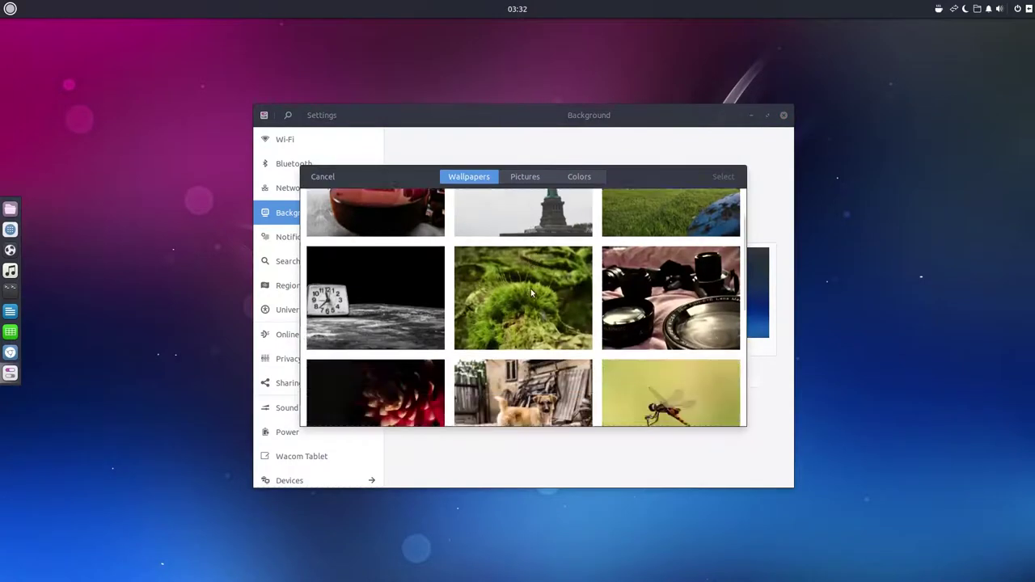
{"action": "scroll", "coordinate": [531, 289], "scroll_direction": "up", "scroll_amount": 6}
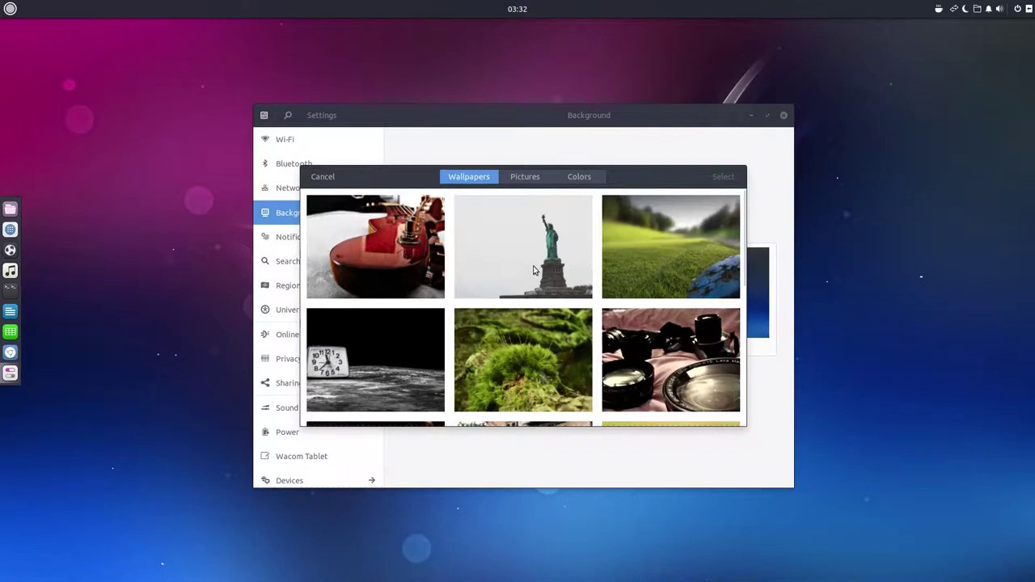
{"action": "left_click", "coordinate": [534, 267]}
{"action": "left_click", "coordinate": [724, 178]}
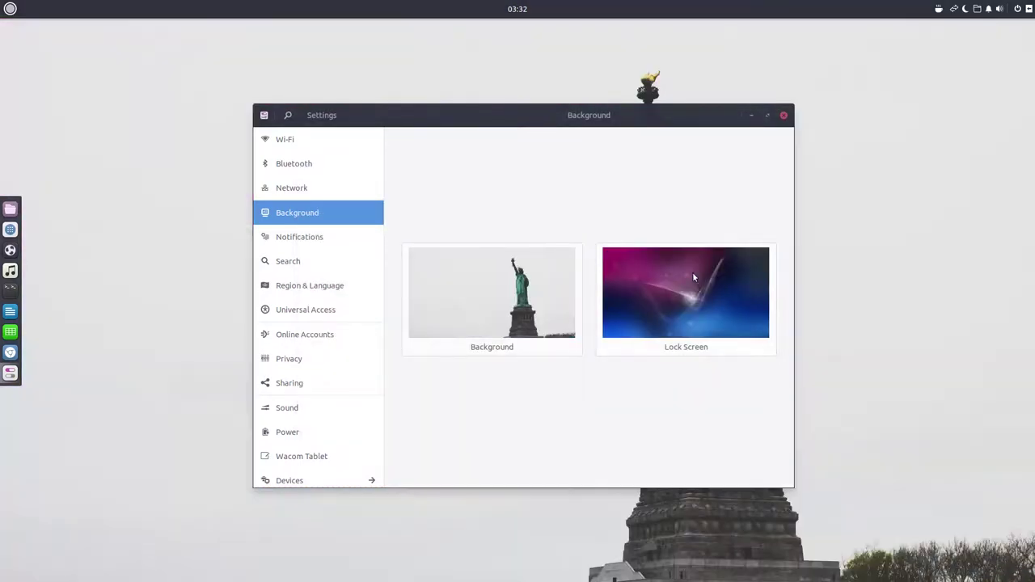
Set the lock screen background to a solid grey color and close Settings
{"action": "left_click", "coordinate": [692, 272]}
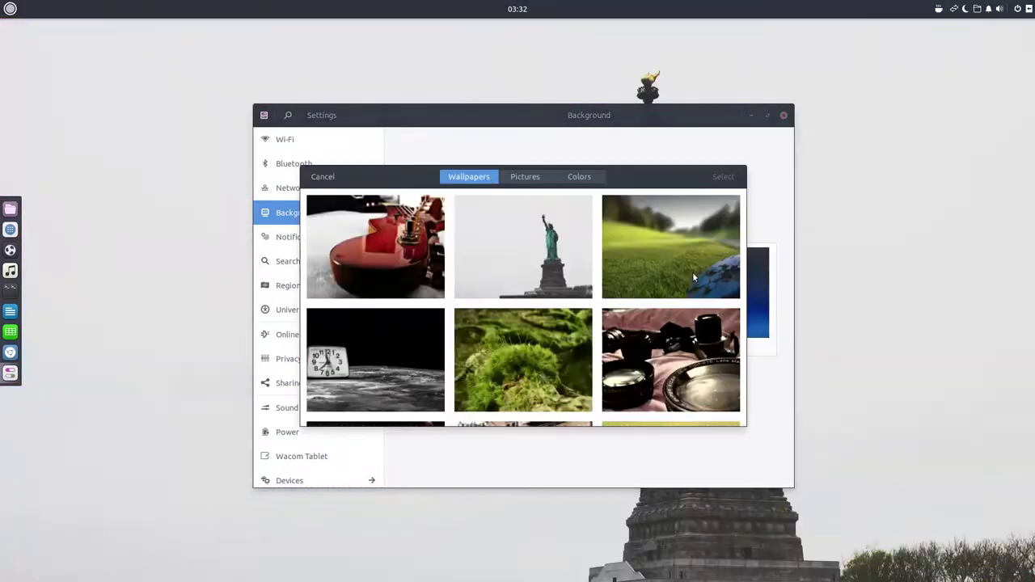
{"action": "left_click", "coordinate": [549, 182]}
{"action": "left_click", "coordinate": [556, 177]}
{"action": "left_click", "coordinate": [375, 360]}
{"action": "left_click", "coordinate": [723, 176]}
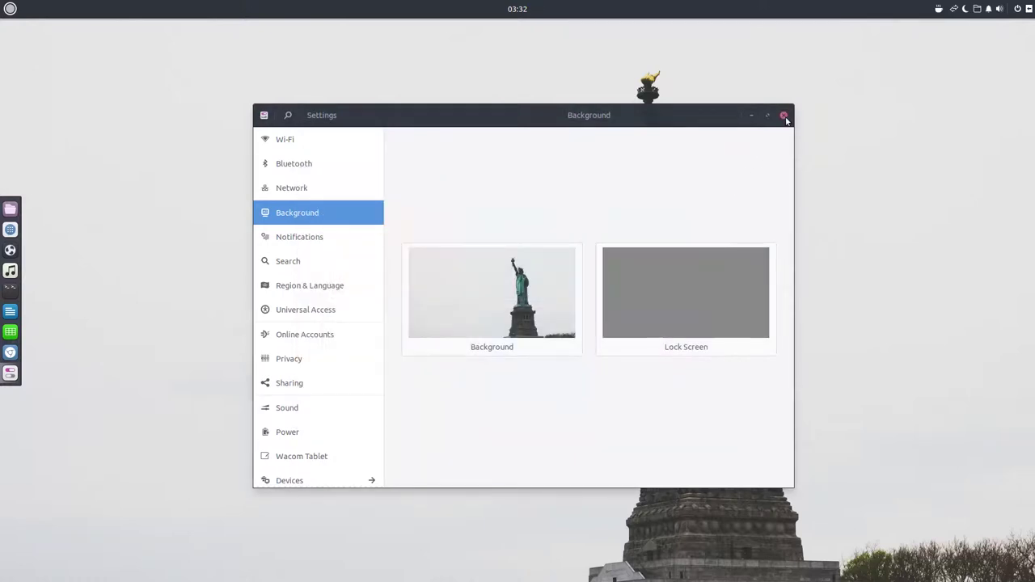
{"action": "left_click", "coordinate": [785, 116]}
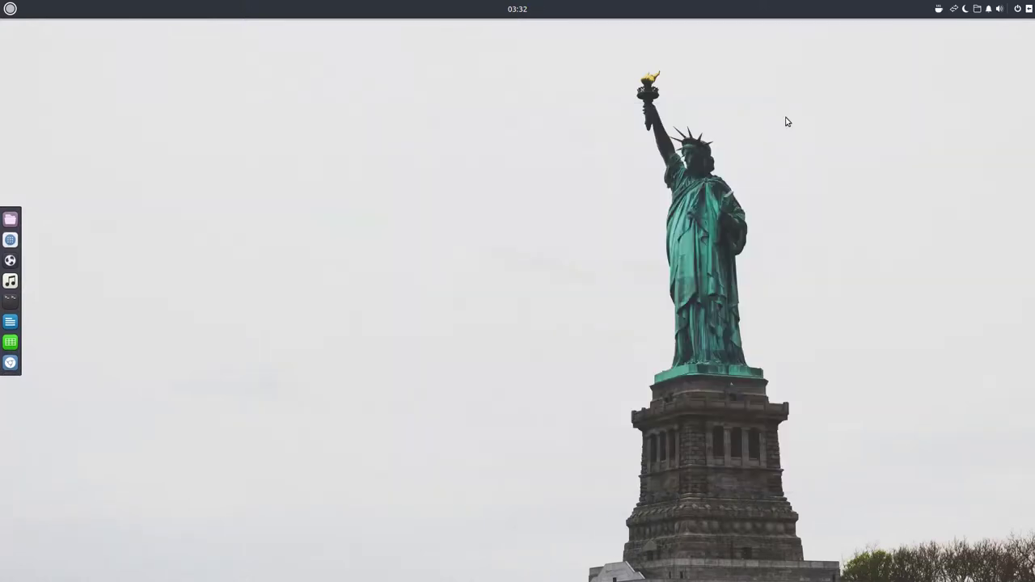
Open Tilix from the desktop, tile it against the screen's left edge, and narrow its window
{"action": "right_click", "coordinate": [206, 187]}
{"action": "left_click", "coordinate": [252, 309]}
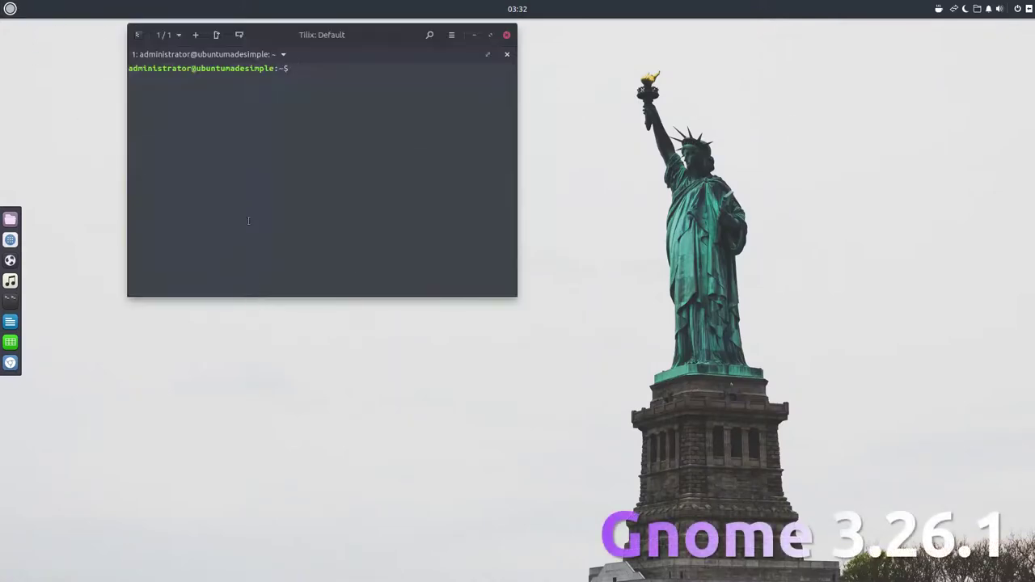
{"action": "left_click_drag", "start_coordinate": [377, 26], "coordinate": [2, 109]}
{"action": "left_click_drag", "start_coordinate": [507, 98], "coordinate": [368, 113]}
Open Files, tile it against the screen's right edge, and widen the Tilix window beside it
{"action": "left_click", "coordinate": [10, 8]}
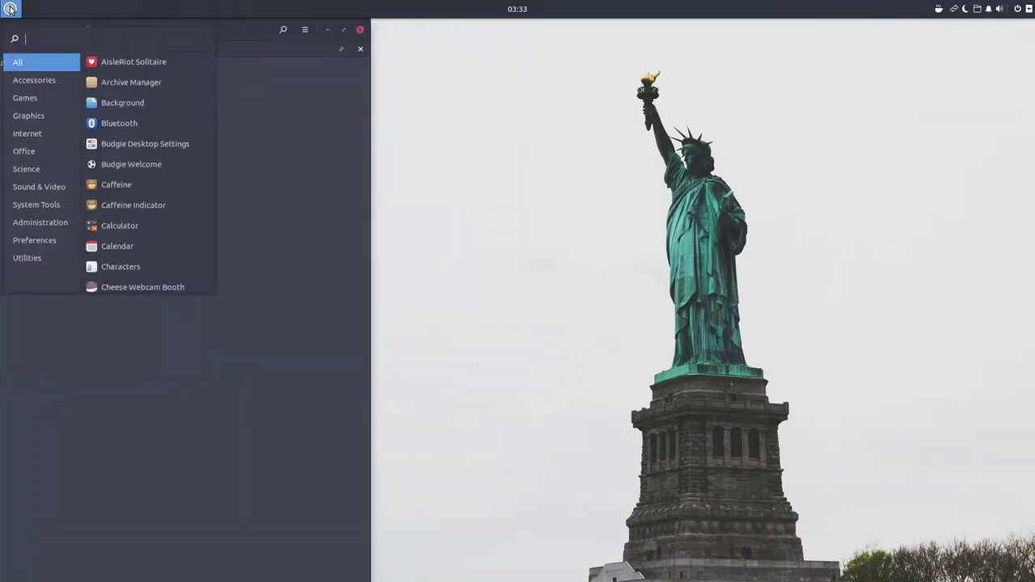
{"action": "type", "text": "fi"}
{"action": "left_click", "coordinate": [109, 61]}
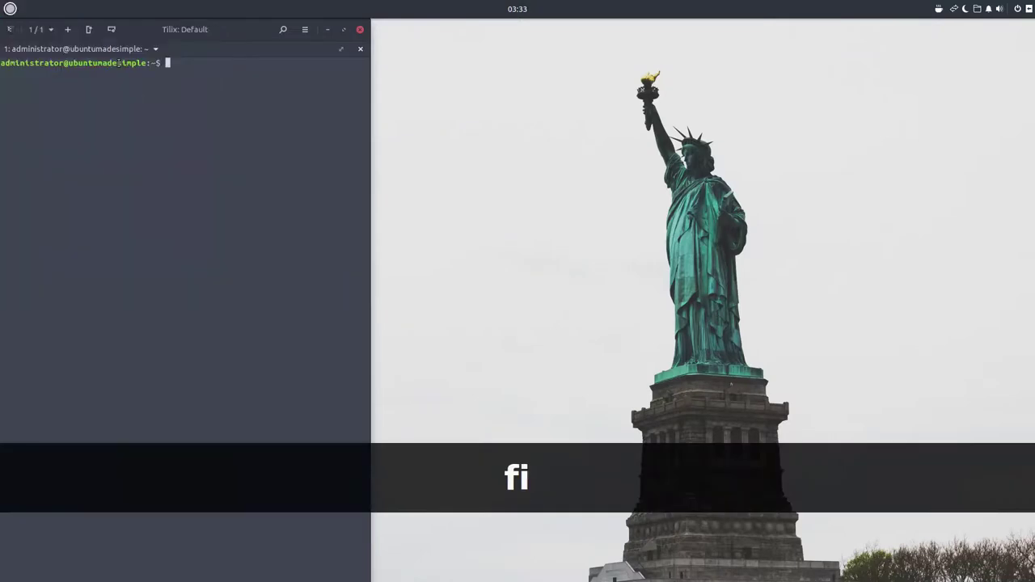
{"action": "left_click_drag", "start_coordinate": [665, 68], "coordinate": [1031, 166]}
{"action": "left_click_drag", "start_coordinate": [369, 284], "coordinate": [649, 294]}
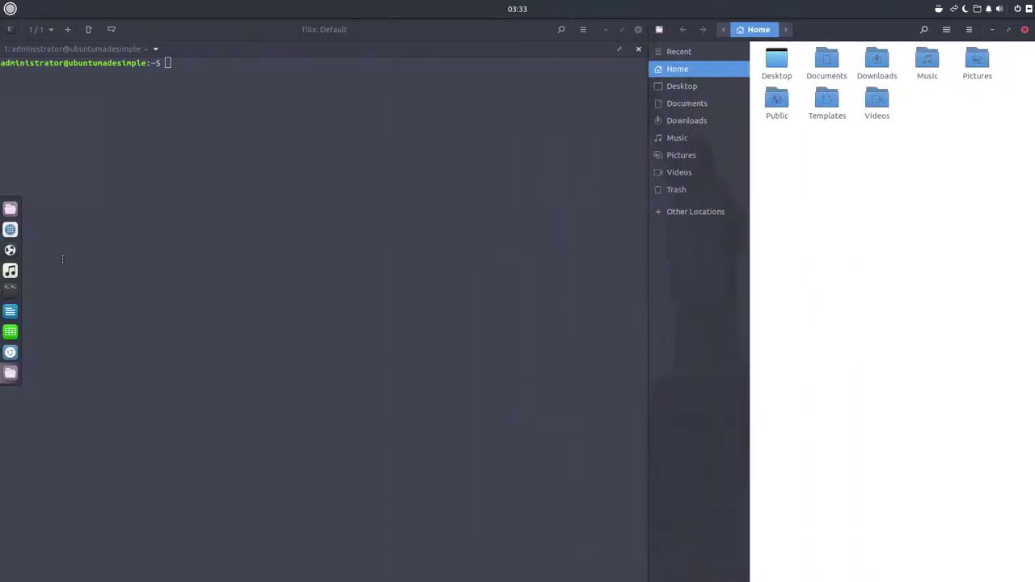
Launch Software, dismiss its welcome dialog, and view the version in its About dialog
{"action": "left_click", "coordinate": [10, 231]}
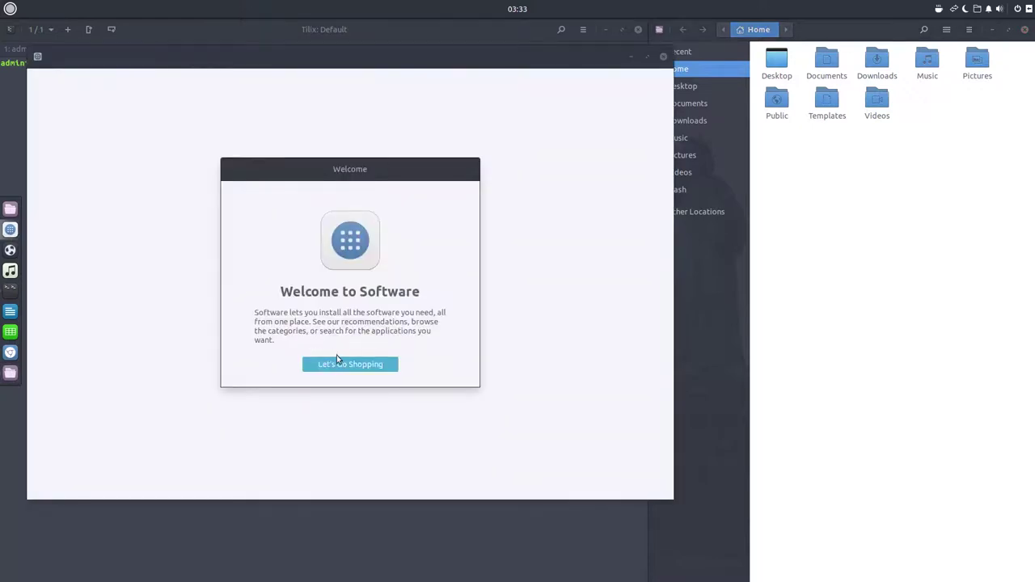
{"action": "left_click", "coordinate": [342, 365]}
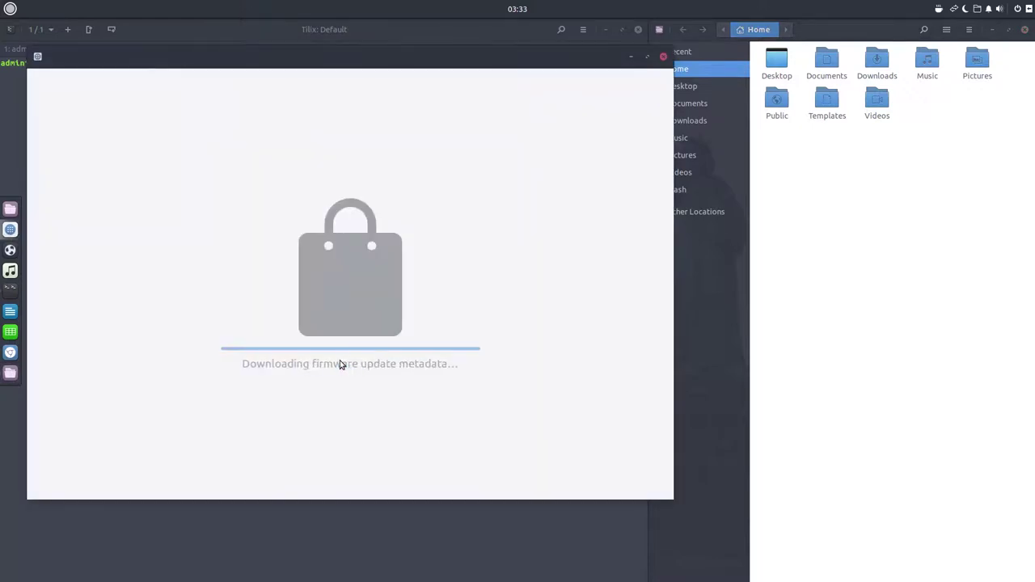
{"action": "left_click", "coordinate": [37, 56]}
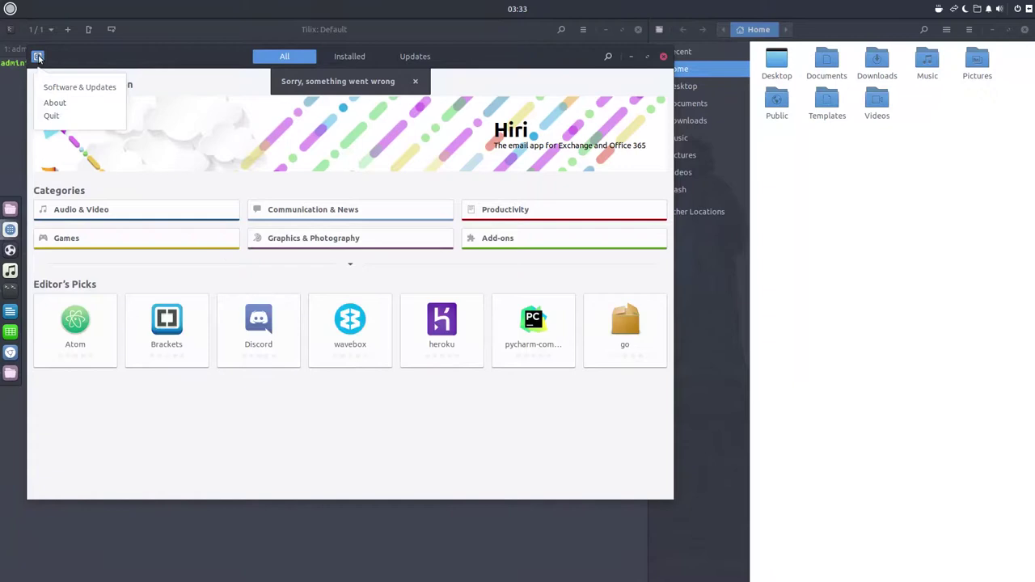
{"action": "left_click", "coordinate": [42, 103]}
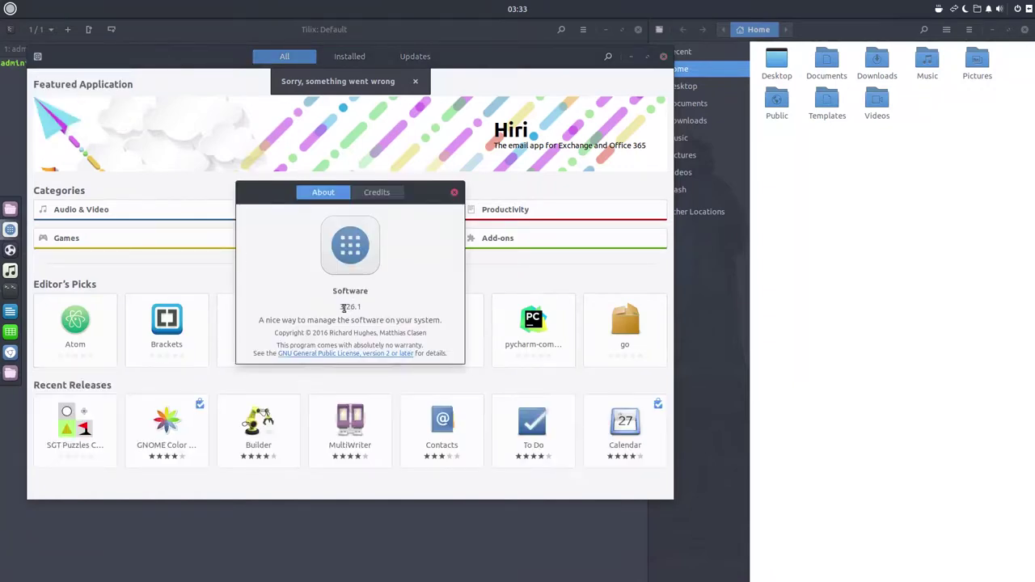
{"action": "left_click", "coordinate": [453, 194]}
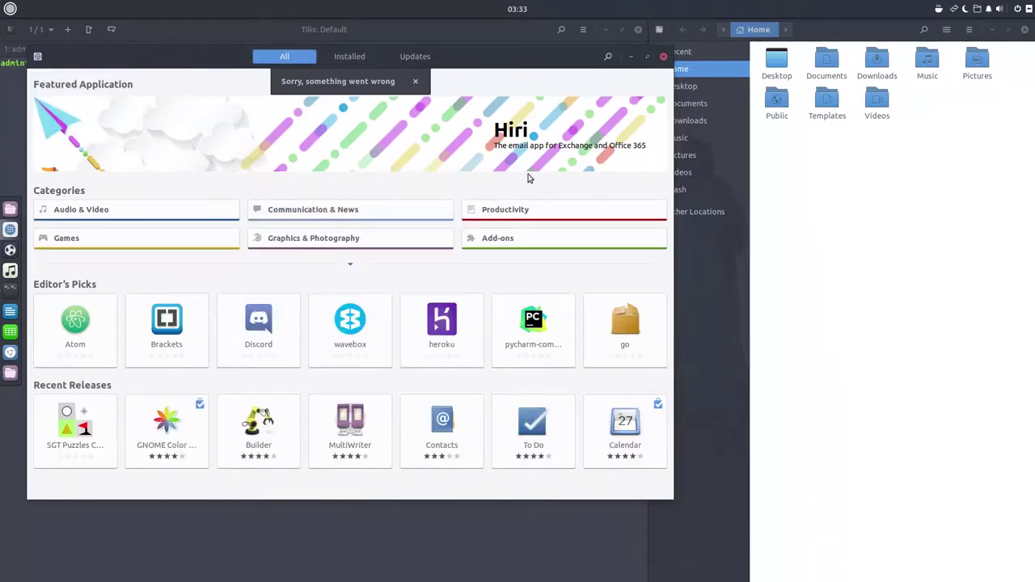
Leave Software, check the Files version in its About dialog, and close the dialog and the Files window
{"action": "left_click", "coordinate": [653, 31]}
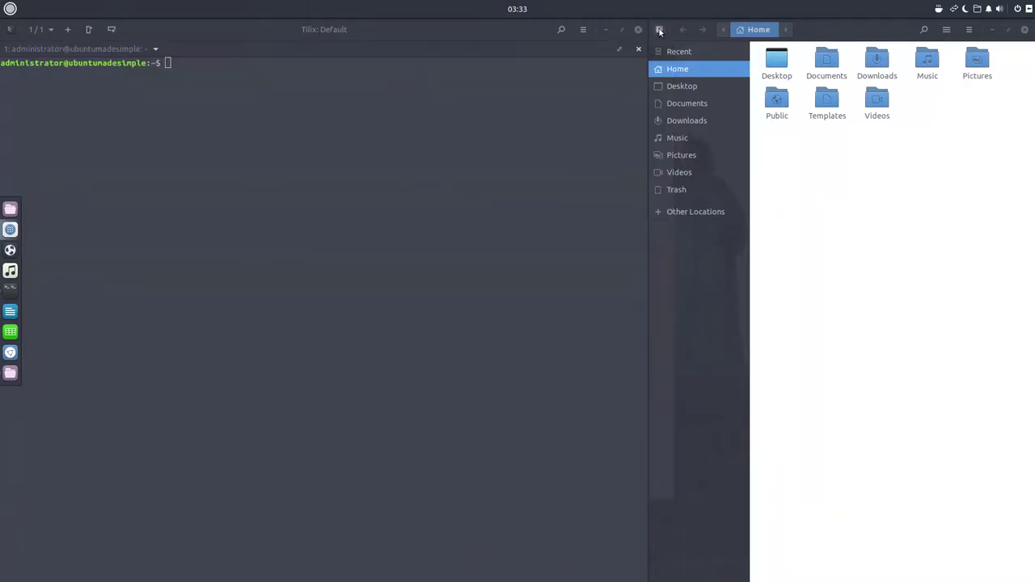
{"action": "left_click", "coordinate": [659, 30]}
{"action": "left_click", "coordinate": [665, 133]}
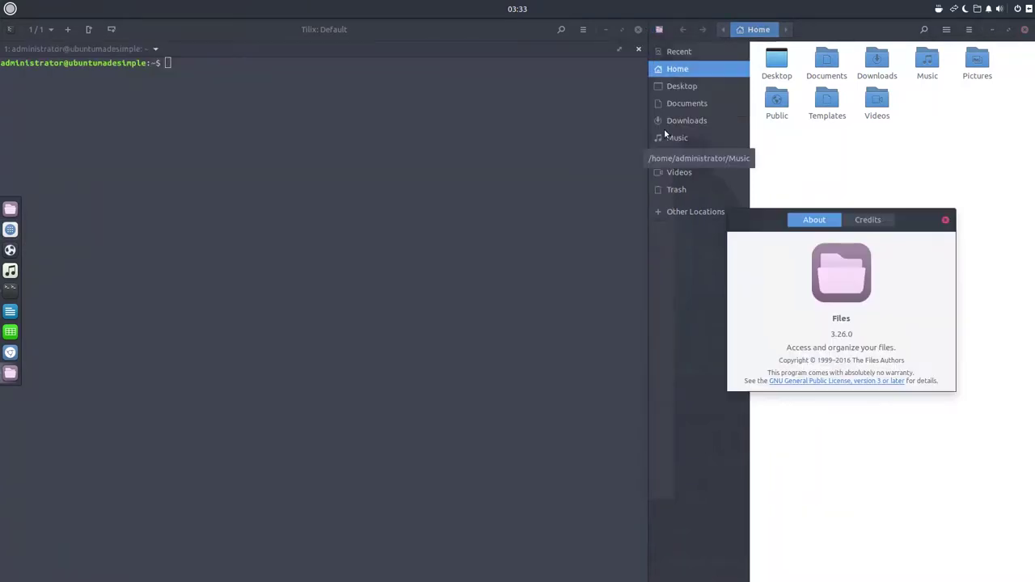
{"action": "left_click", "coordinate": [948, 221]}
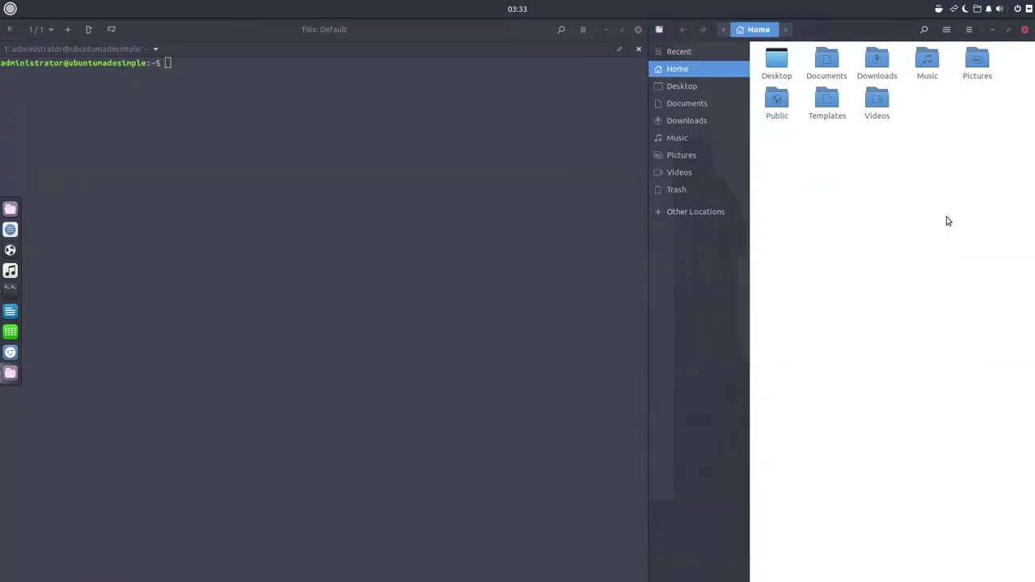
{"action": "left_click", "coordinate": [1024, 33]}
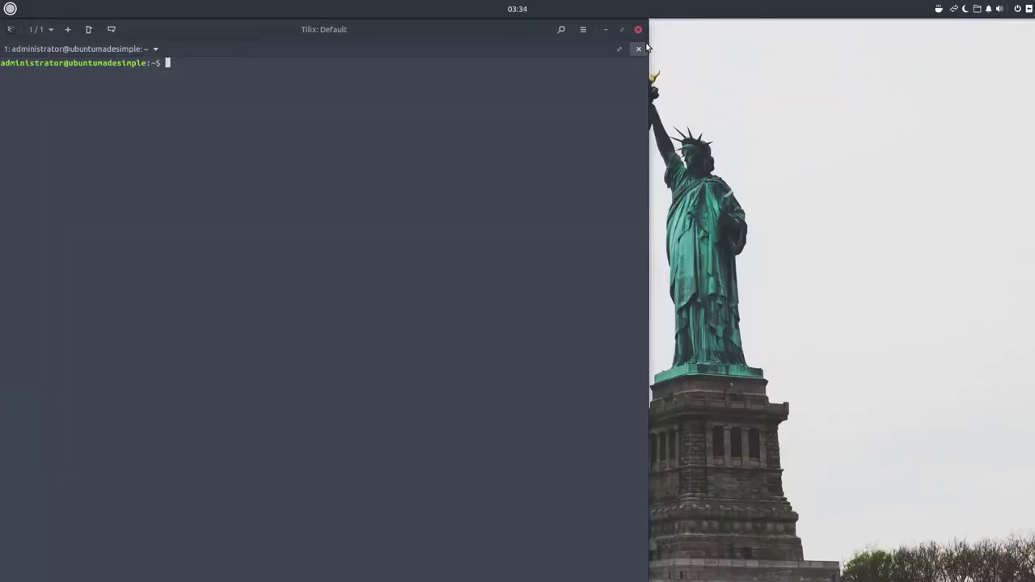
Narrow the Tilix window, launch Settings by searching for "sett", and enlarge the Settings window beside the terminal
{"action": "left_click_drag", "start_coordinate": [644, 40], "coordinate": [153, 78]}
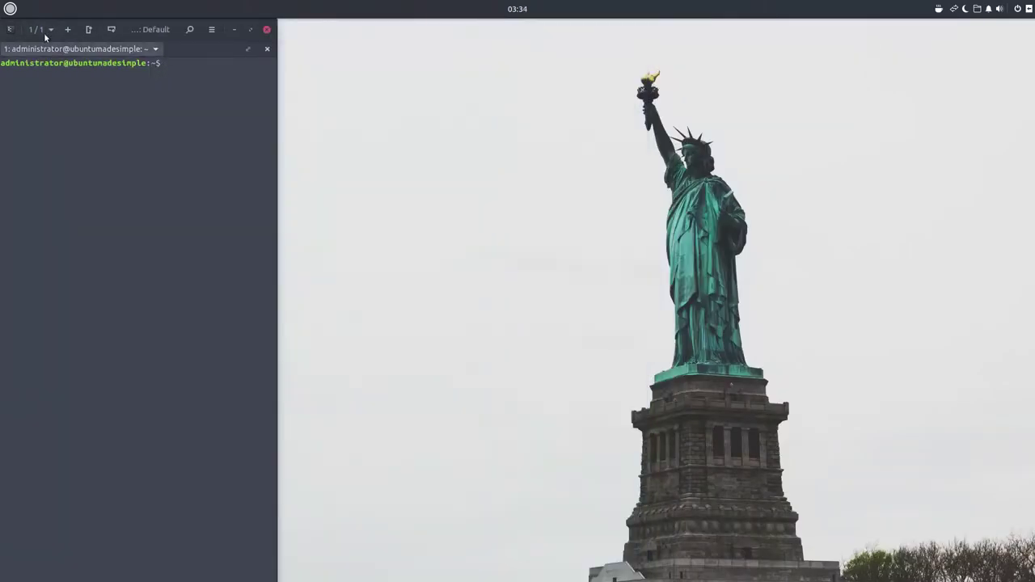
{"action": "left_click", "coordinate": [10, 9]}
{"action": "type", "text": "tt"}
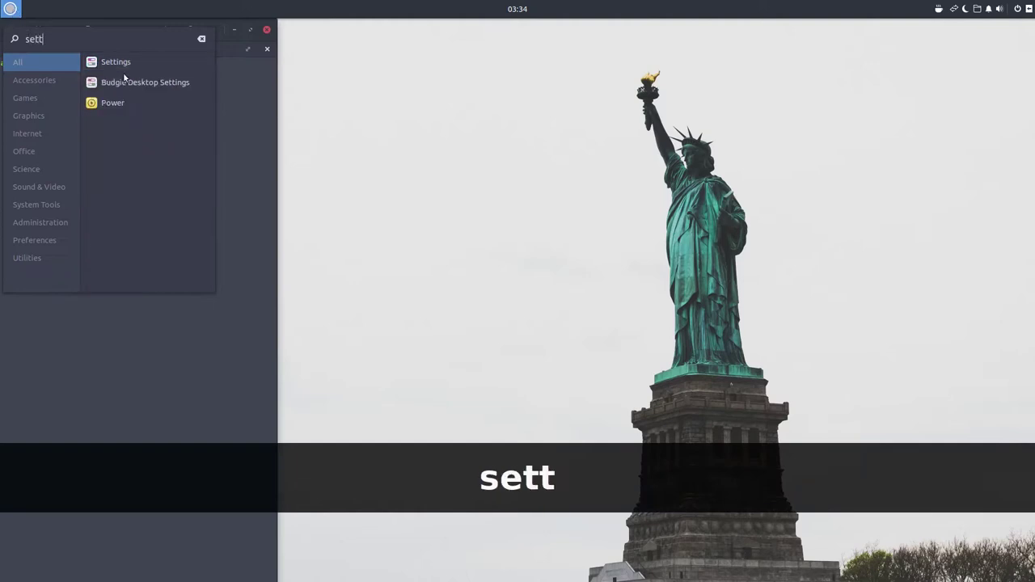
{"action": "key", "text": "Return"}
{"action": "double_click", "coordinate": [415, 103]}
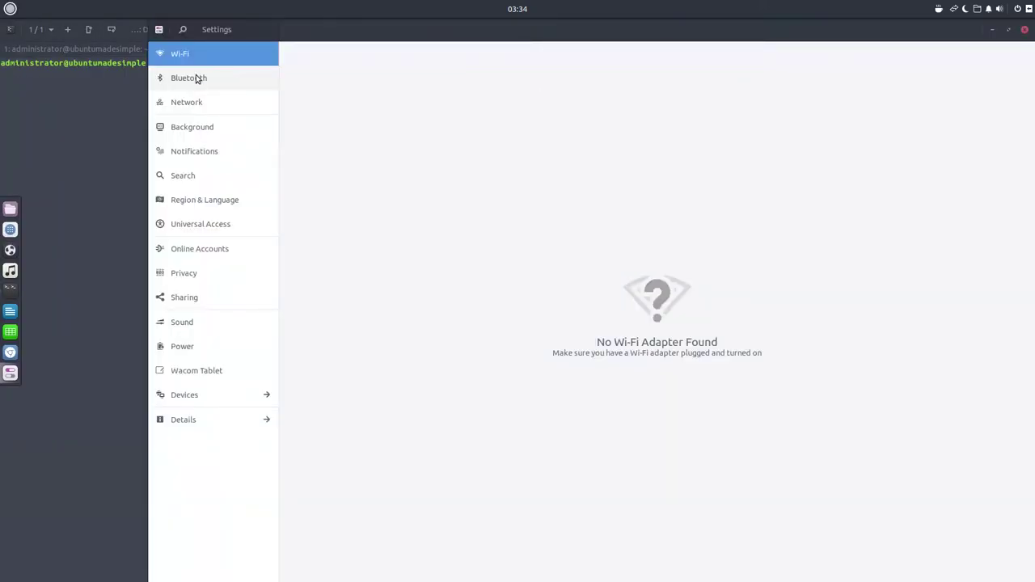
Look through the main Settings pages in order, from Bluetooth and Network down to Power and Wacom Tablet
{"action": "left_click", "coordinate": [196, 77]}
{"action": "left_click", "coordinate": [196, 102]}
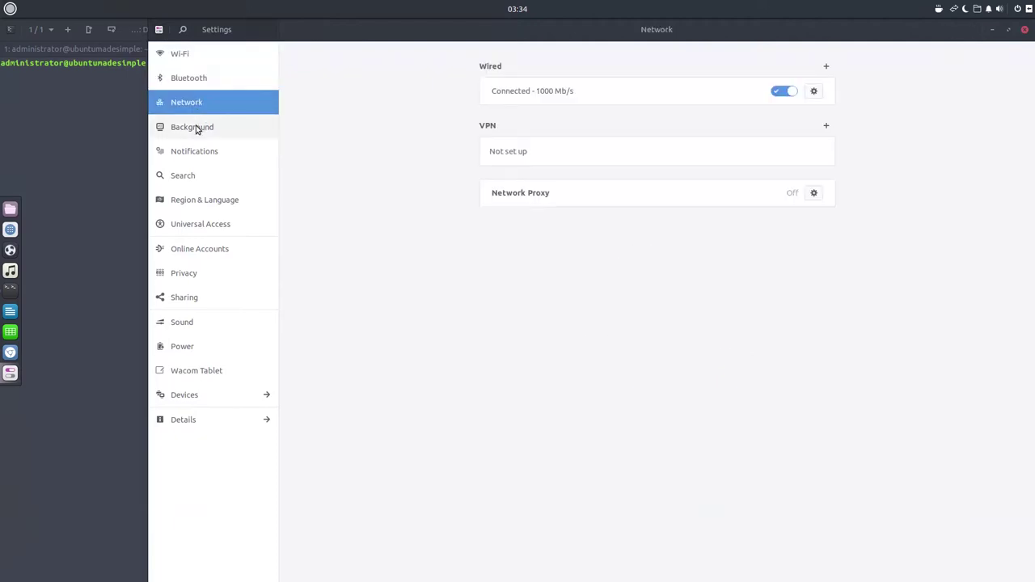
{"action": "left_click", "coordinate": [196, 128]}
{"action": "left_click", "coordinate": [198, 154]}
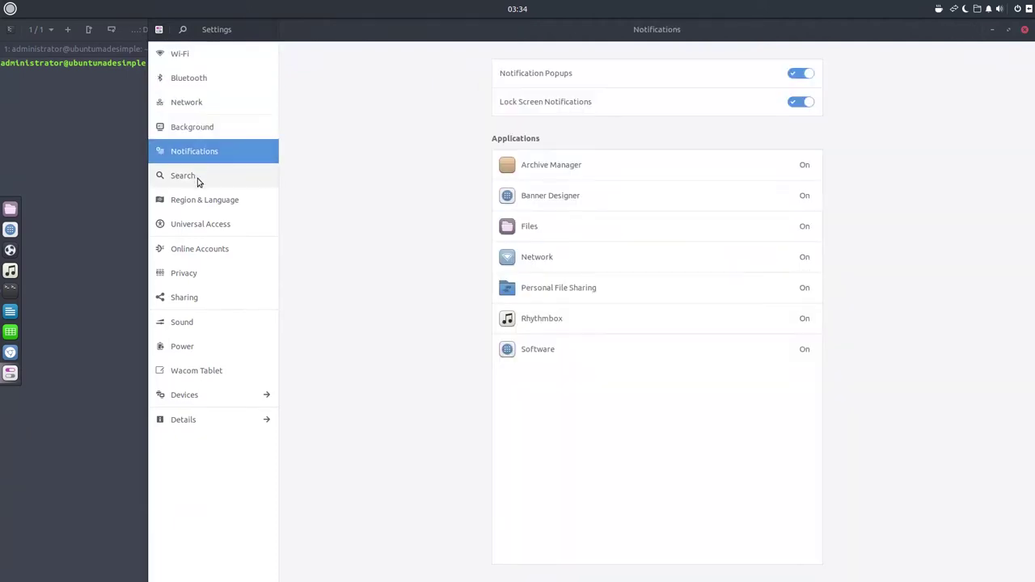
{"action": "left_click", "coordinate": [198, 178]}
{"action": "left_click", "coordinate": [197, 201]}
{"action": "left_click", "coordinate": [200, 224]}
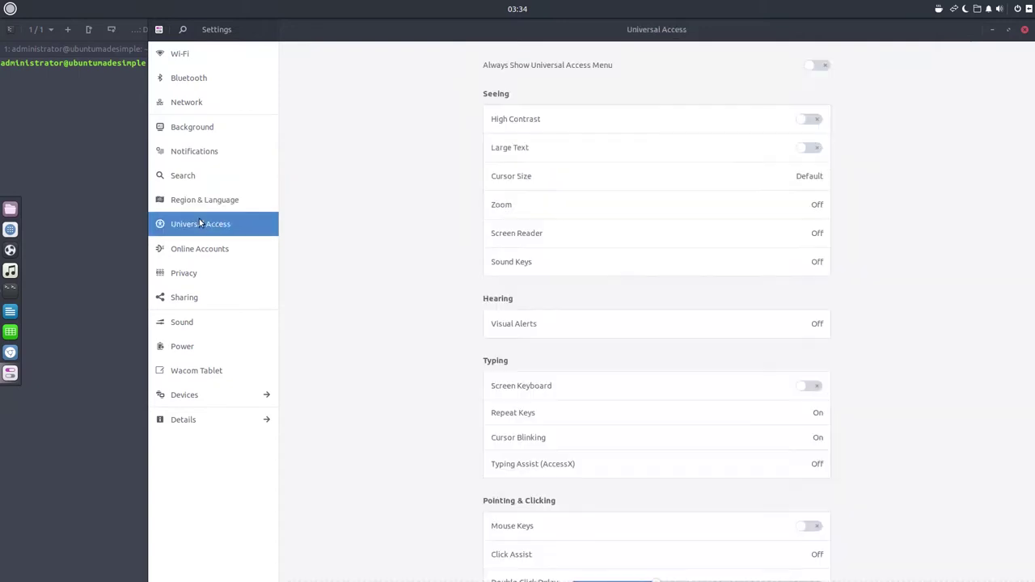
{"action": "left_click", "coordinate": [206, 249]}
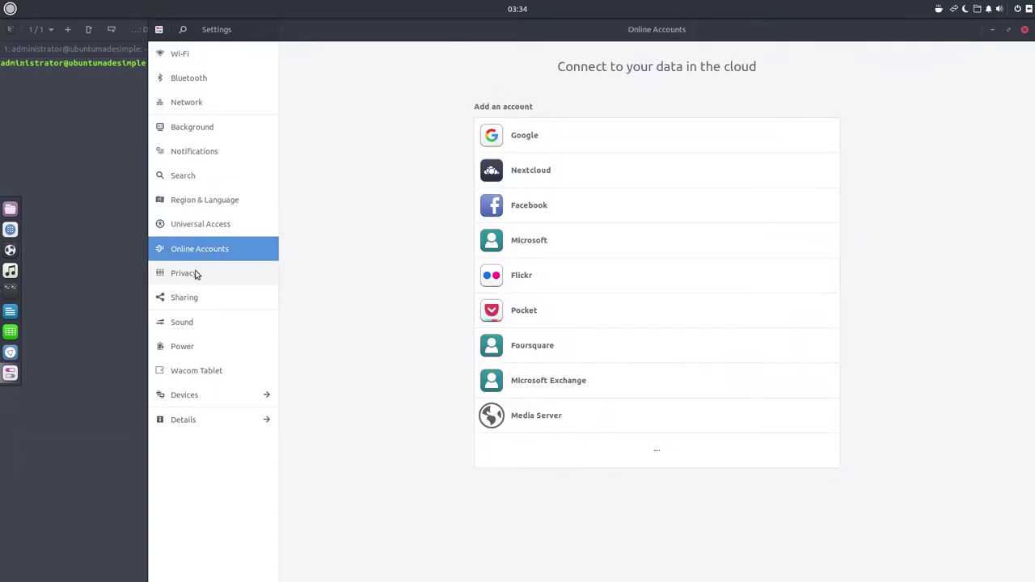
{"action": "left_click", "coordinate": [197, 273]}
{"action": "left_click", "coordinate": [196, 299]}
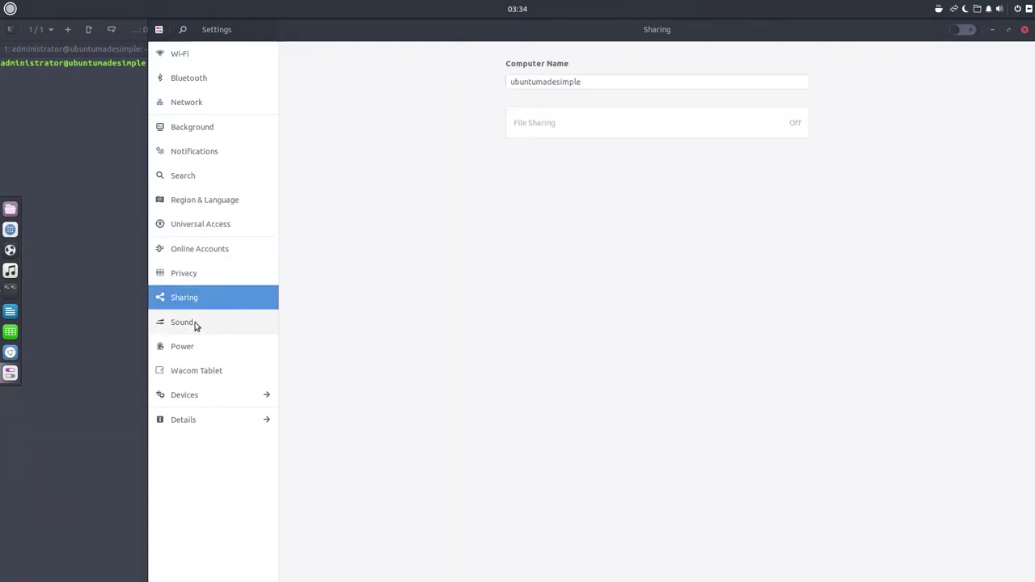
{"action": "left_click", "coordinate": [195, 324]}
{"action": "left_click", "coordinate": [199, 347]}
{"action": "left_click", "coordinate": [201, 371]}
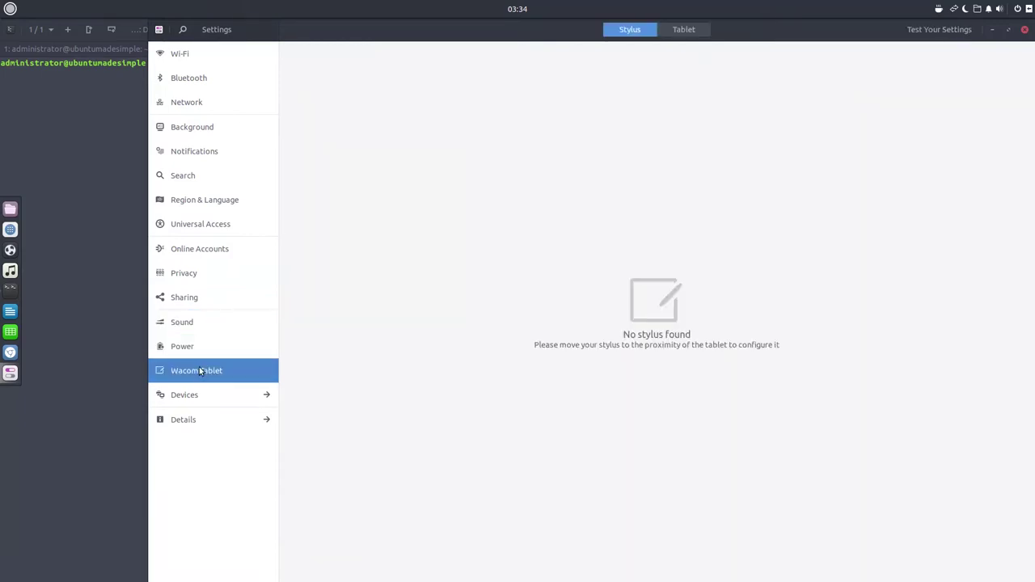
Review the Devices settings, covering Printers, Keyboard, Mouse & Touchpad, Displays, Removable Media and Color
{"action": "left_click", "coordinate": [204, 394]}
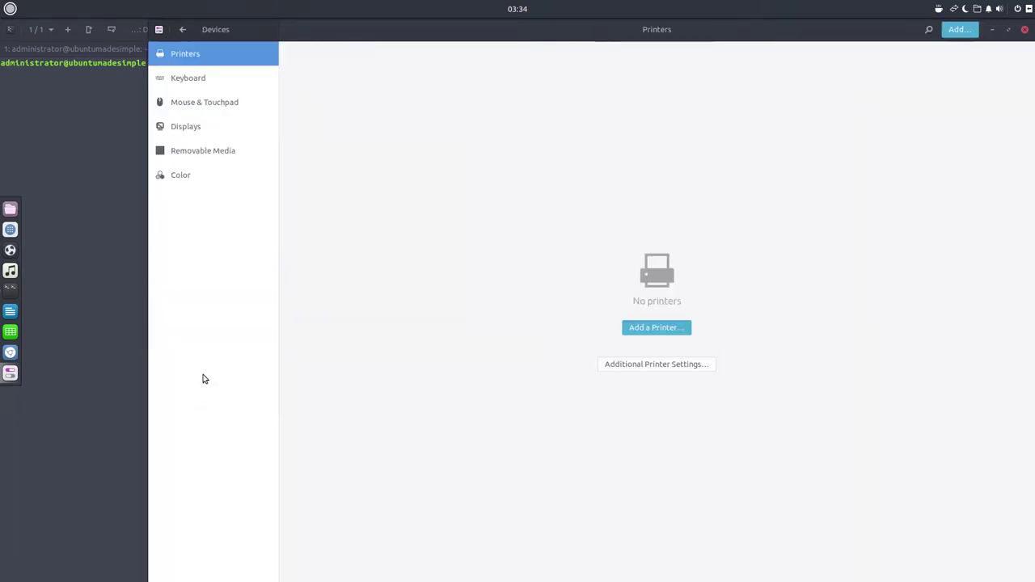
{"action": "left_click", "coordinate": [177, 81]}
{"action": "left_click", "coordinate": [180, 102]}
{"action": "left_click", "coordinate": [178, 127]}
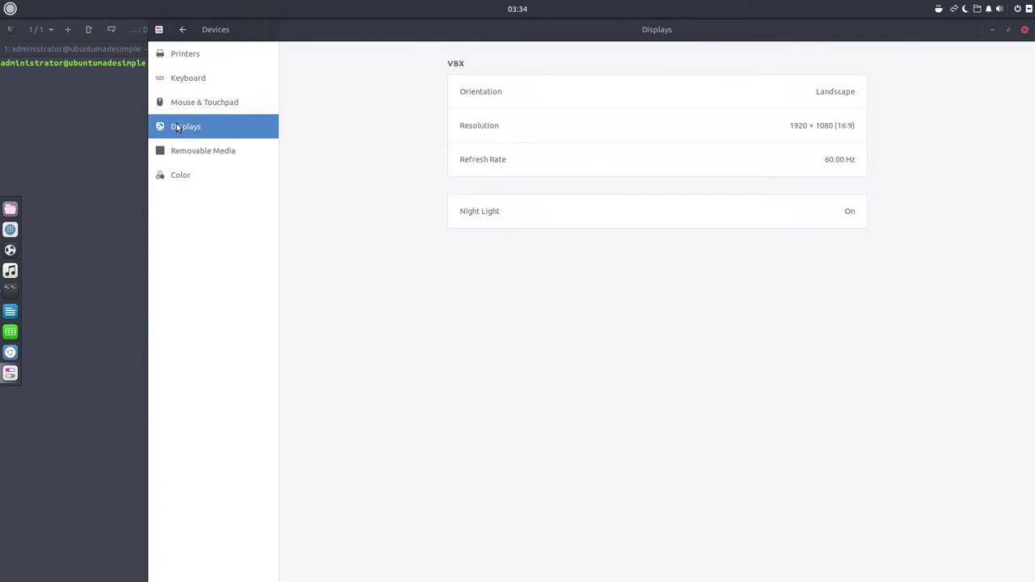
{"action": "left_click", "coordinate": [179, 156]}
{"action": "left_click", "coordinate": [181, 180]}
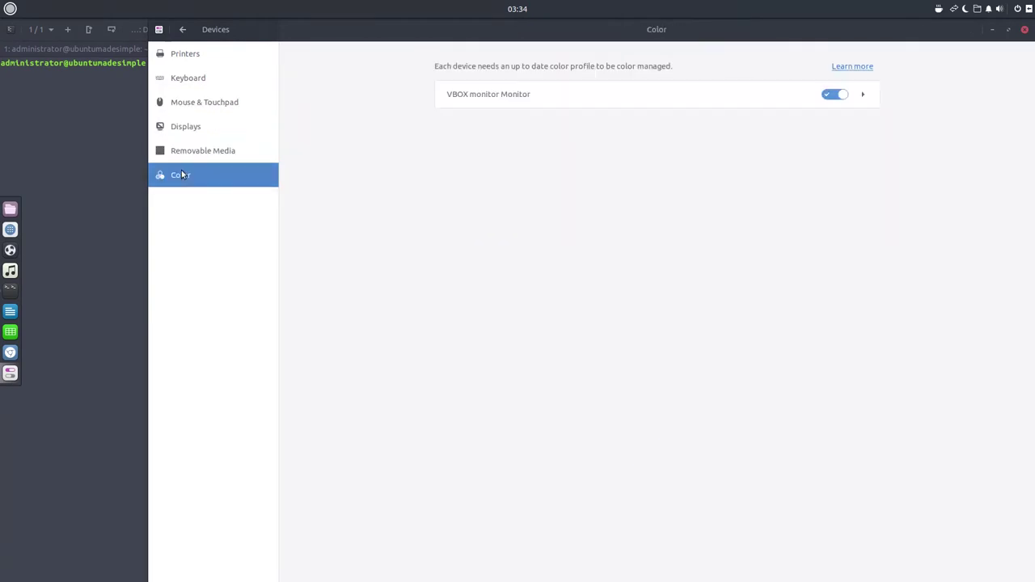
Return to the main Settings list and review the Details pages: Overview, About, Date & Time, Users and Default Applications
{"action": "left_click", "coordinate": [182, 29]}
{"action": "left_click", "coordinate": [192, 420]}
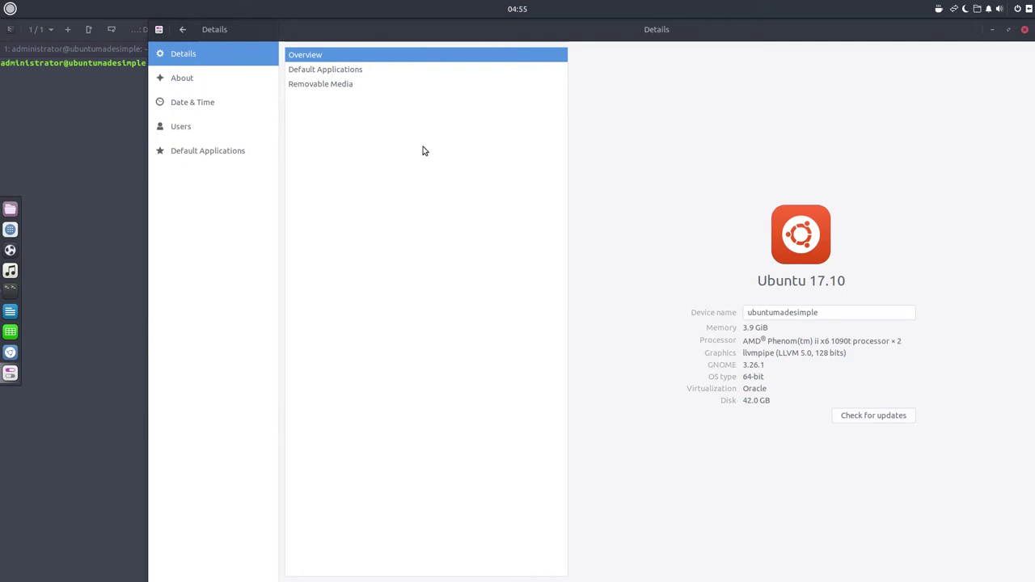
{"action": "left_click", "coordinate": [202, 82]}
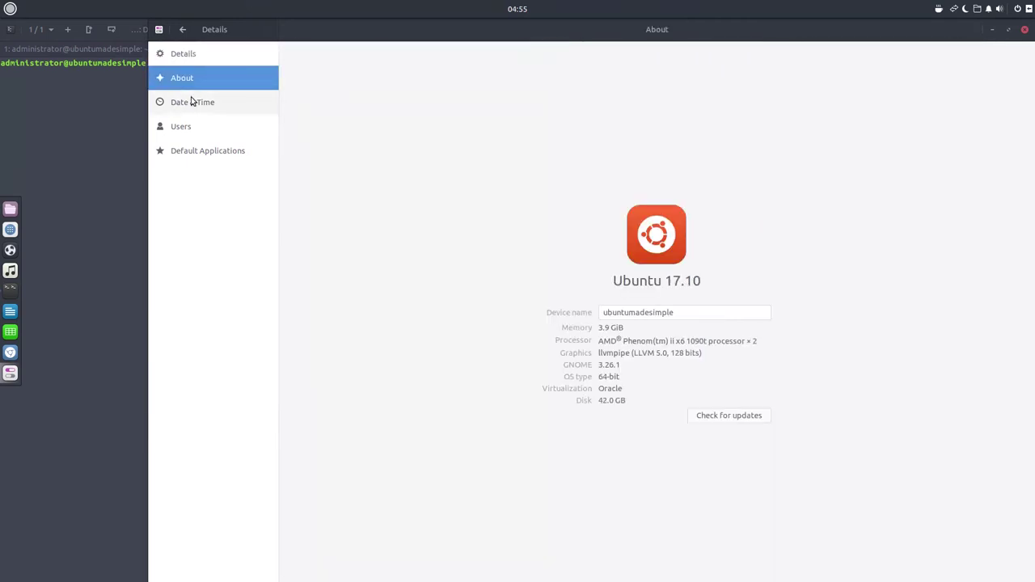
{"action": "left_click", "coordinate": [191, 102]}
{"action": "left_click", "coordinate": [190, 131]}
{"action": "left_click", "coordinate": [197, 157]}
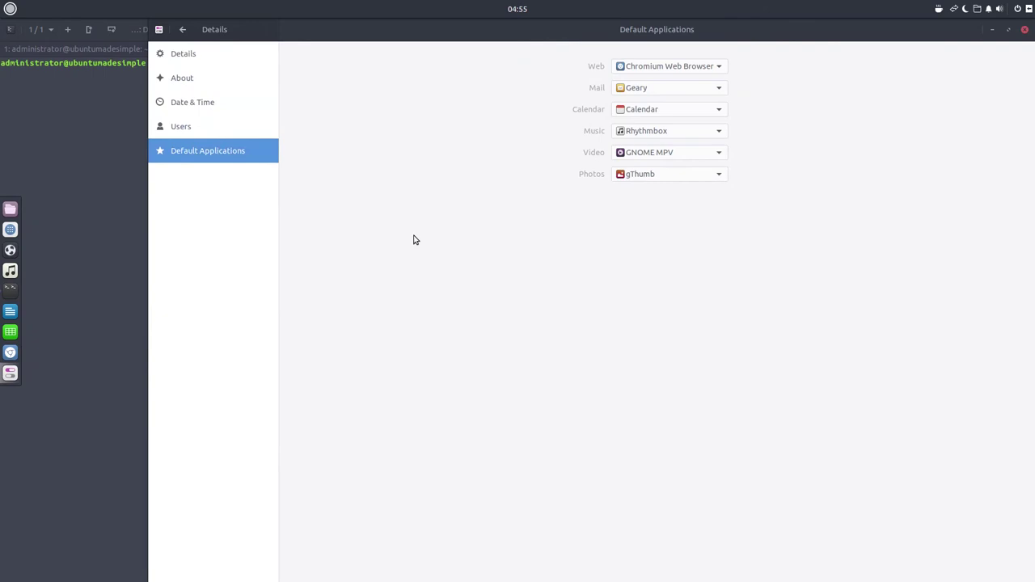
Open the session options for locking, suspending, restarting or shutting down the computer
{"action": "left_click", "coordinate": [1018, 9]}
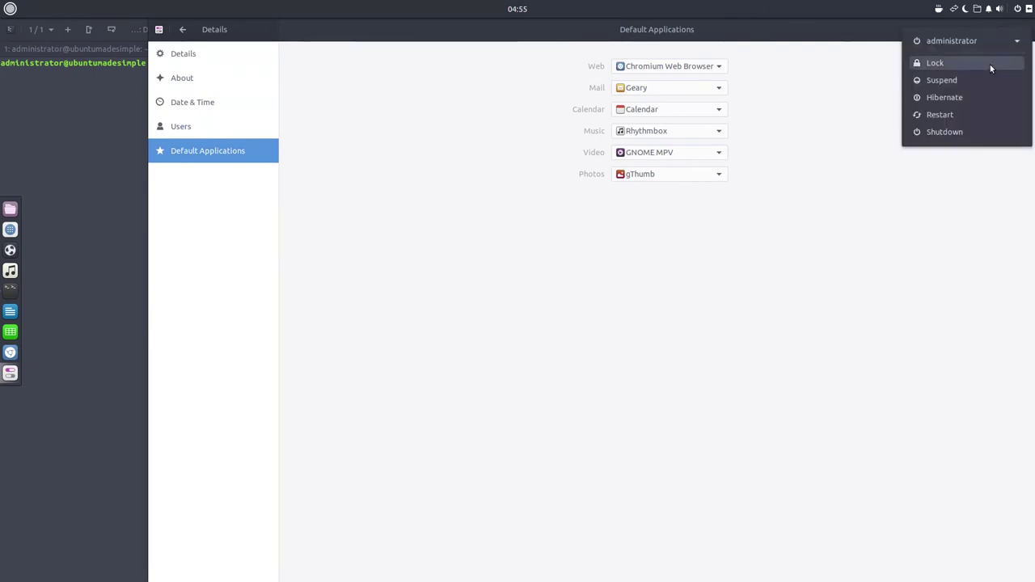